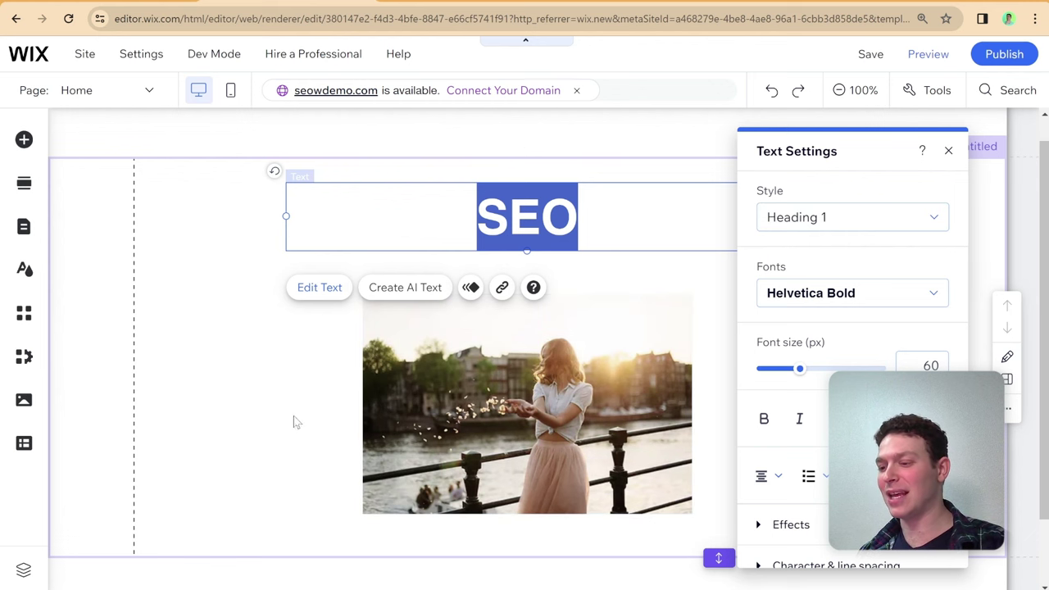
Add the alt text "A woman holding flowers" to the image below the SEO heading.
left_click(604, 332)
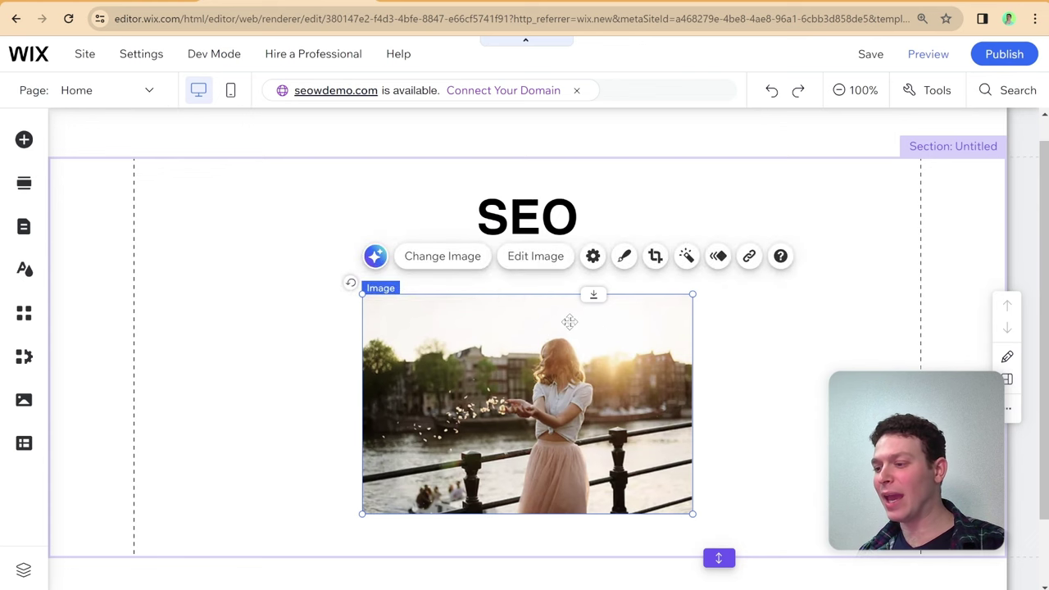
scroll(529, 377, "down", 1)
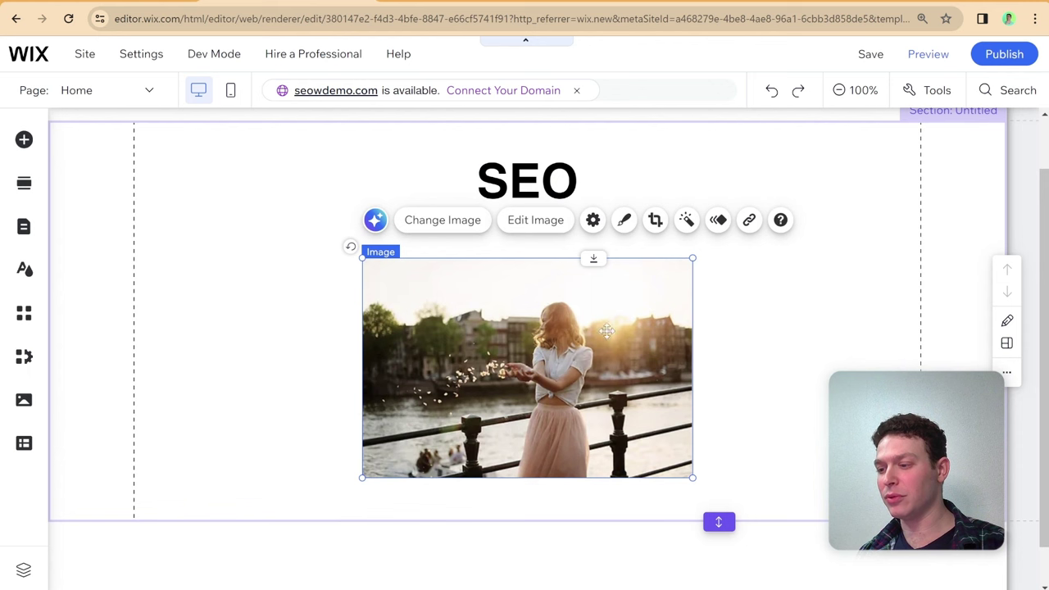
left_click(594, 221)
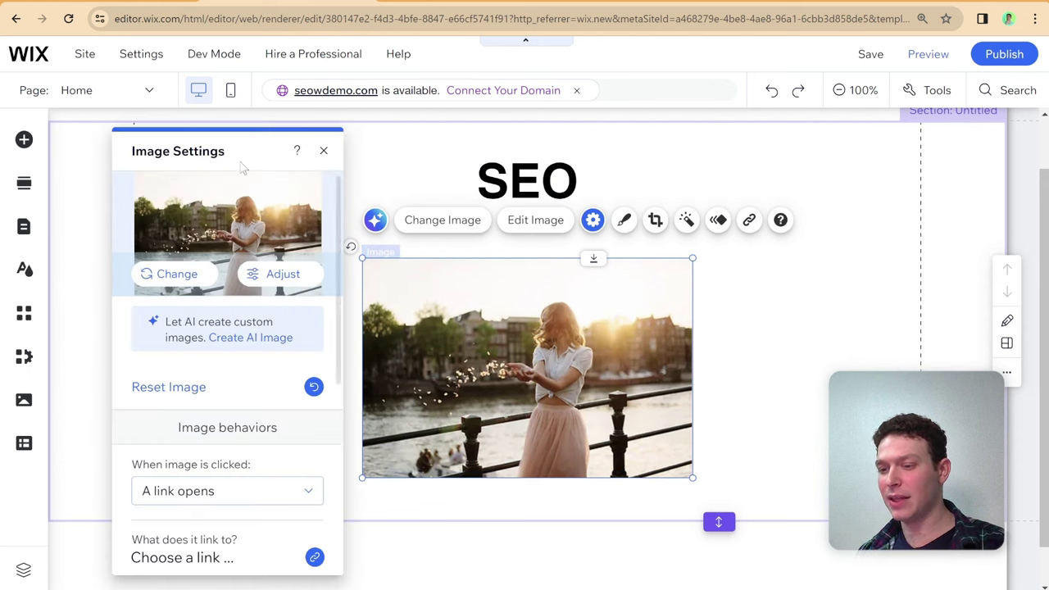
scroll(290, 281, "down", 5)
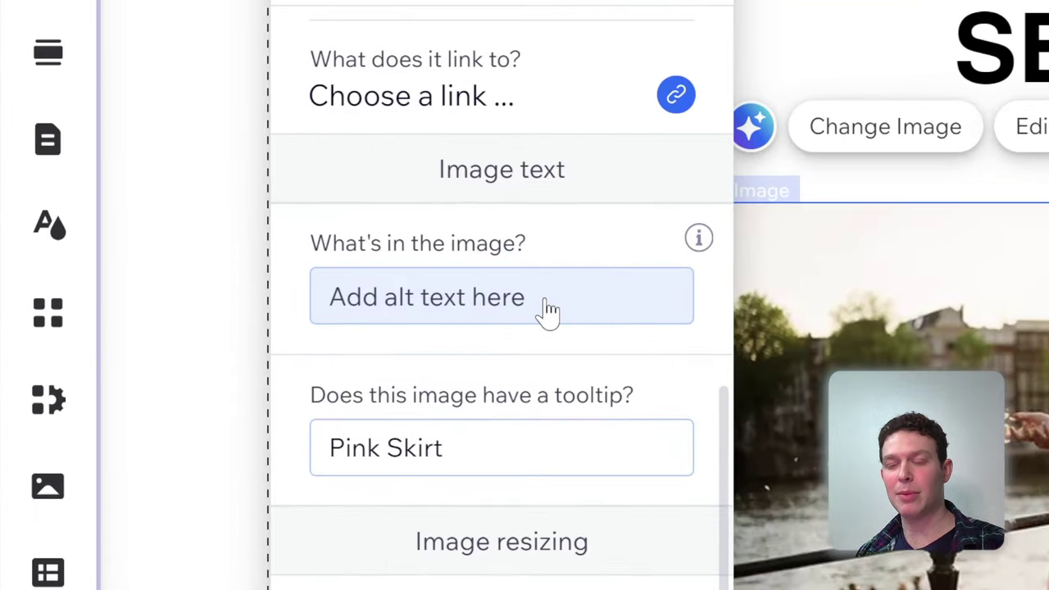
left_click(548, 304)
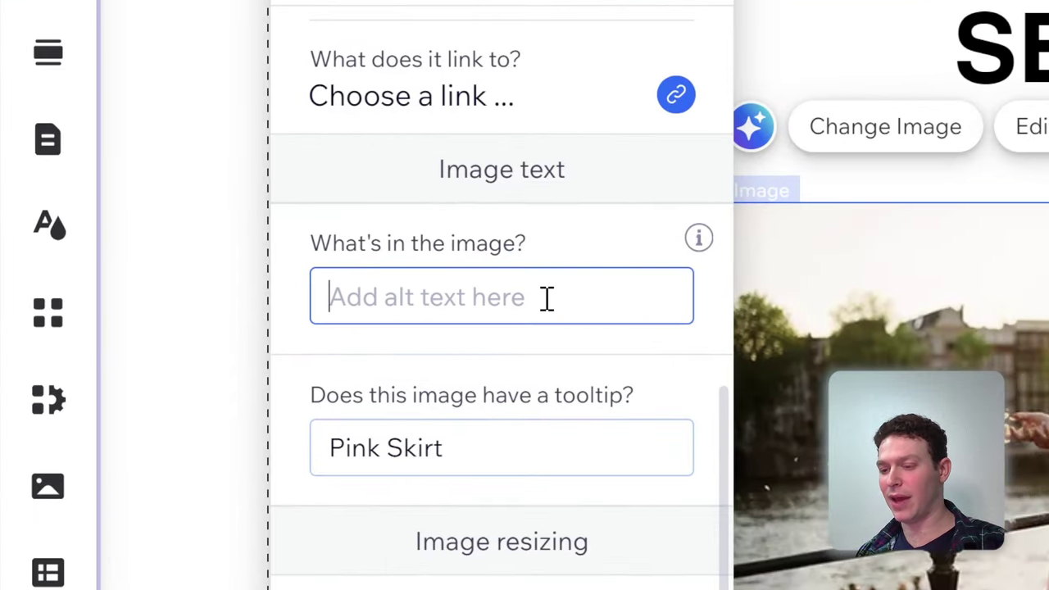
type("A")
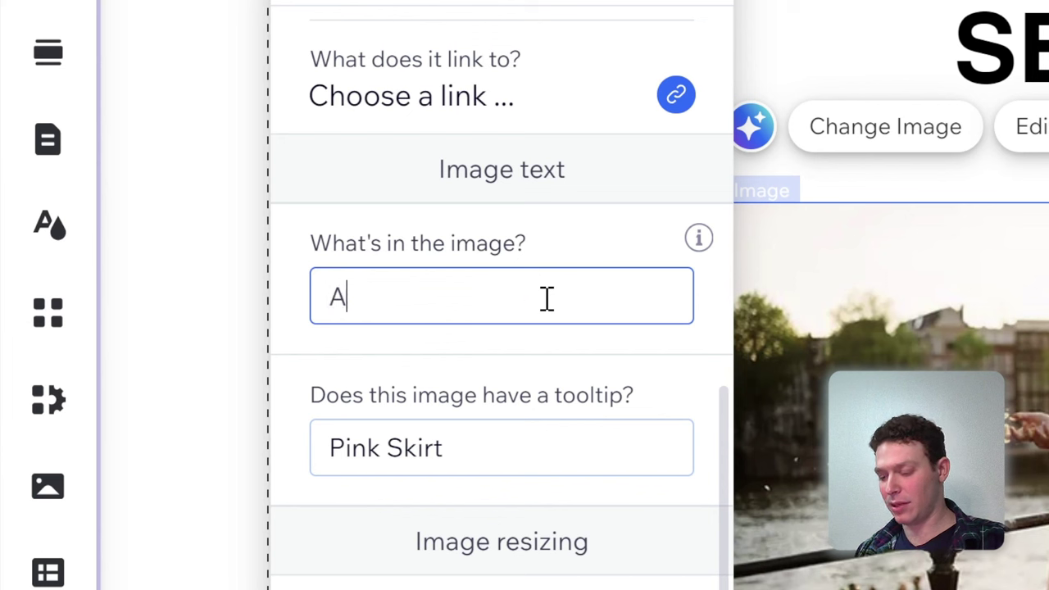
type(" woman hol")
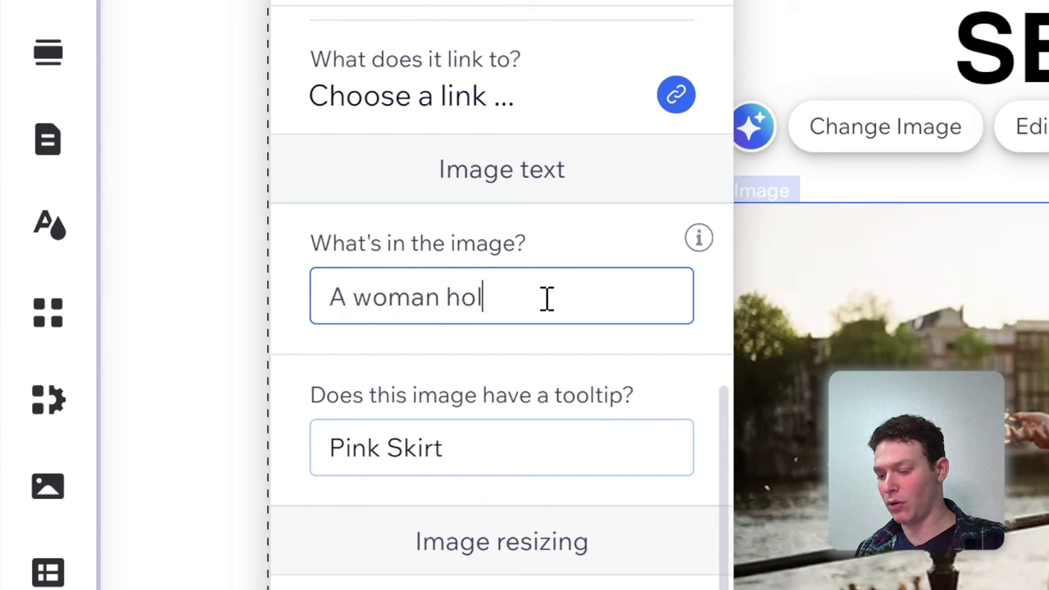
type("ding ko")
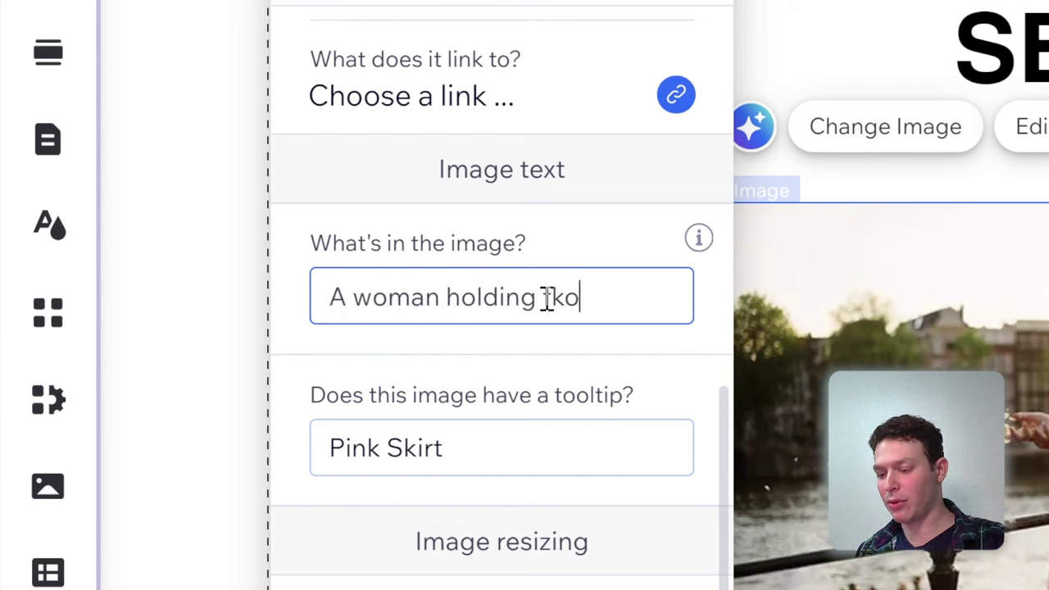
key("BackSpace")
key("BackSpace")
type("flowers")
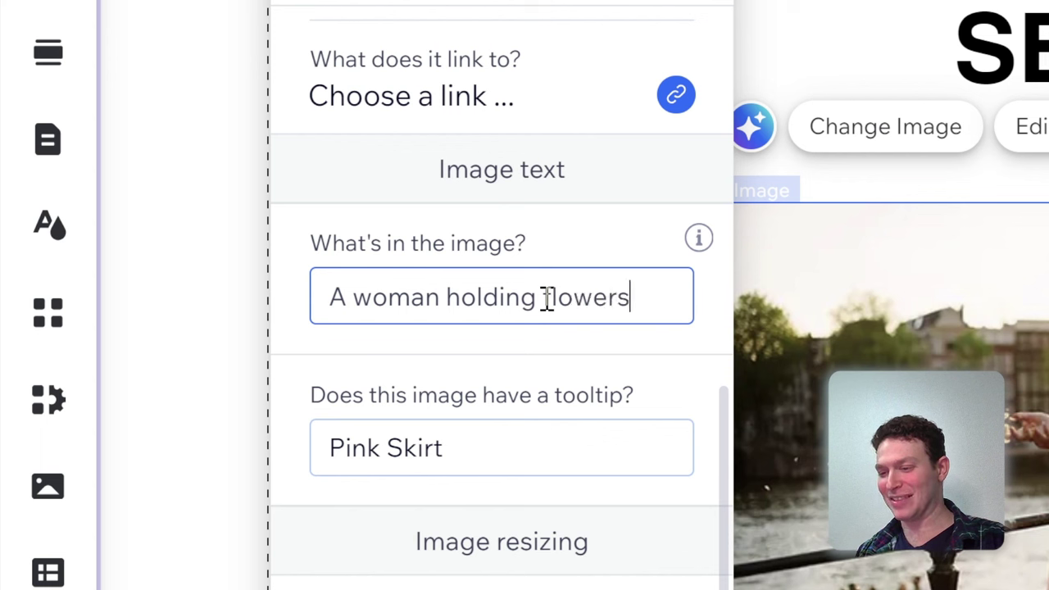
left_click(584, 246)
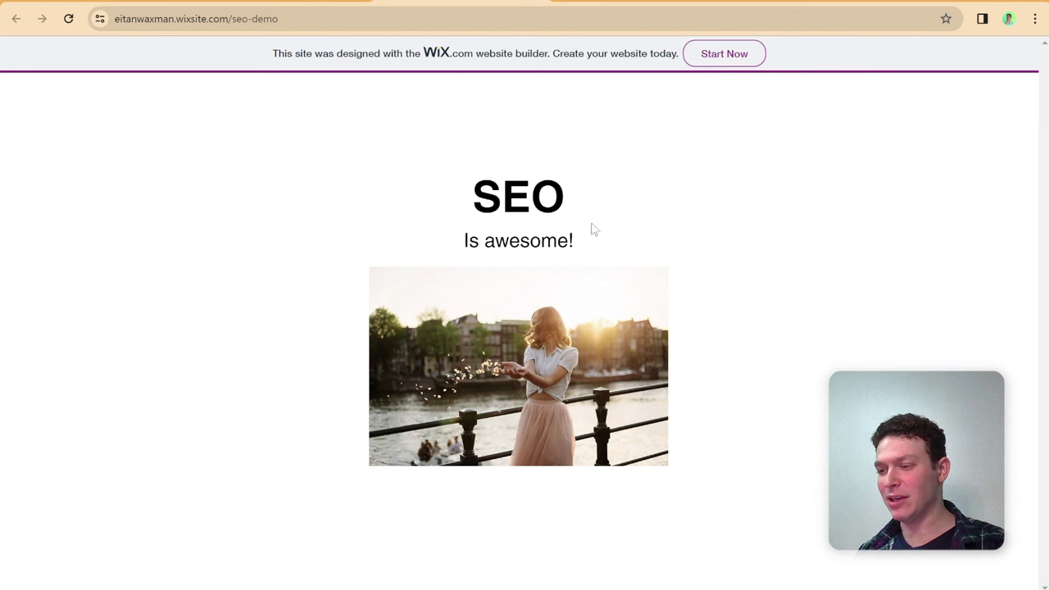
Open the browser's developer tools on the published SEO demo page and widen the code pane, keeping the page content in view.
left_click_drag(478, 201, 554, 196)
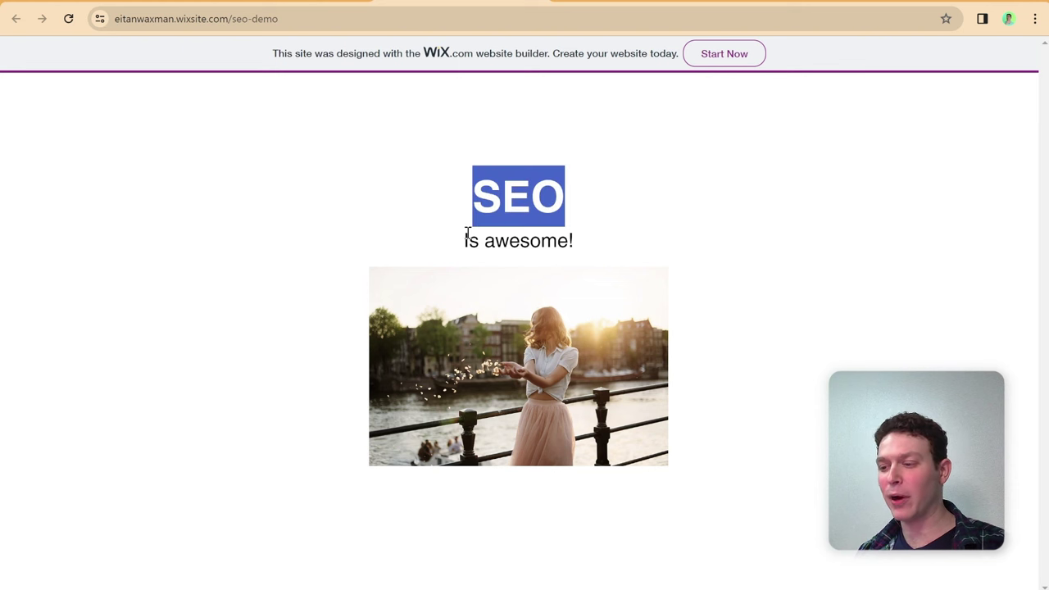
left_click_drag(468, 239, 541, 233)
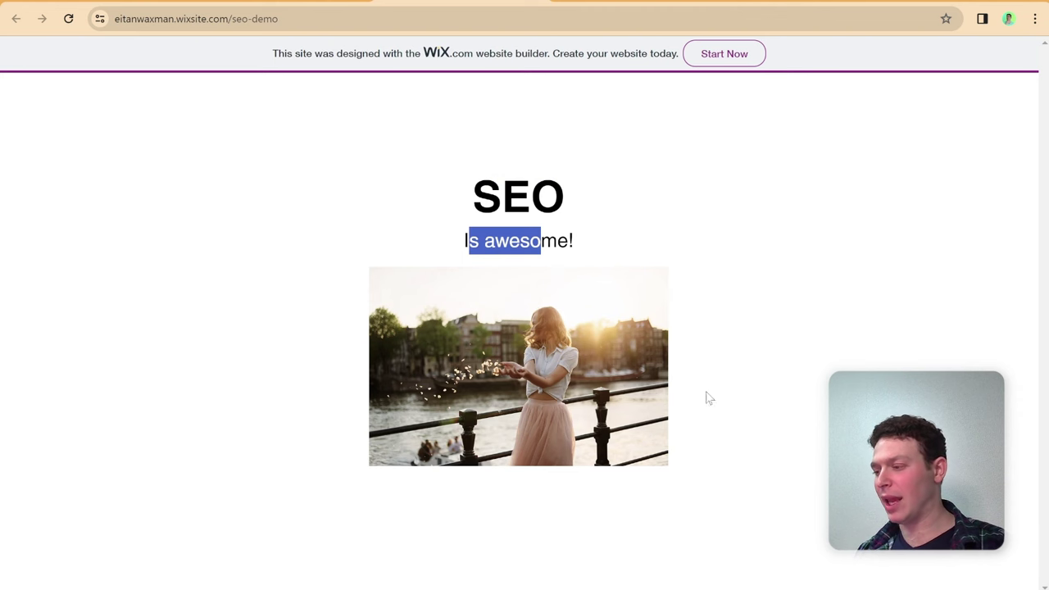
right_click(843, 206)
left_click(688, 517)
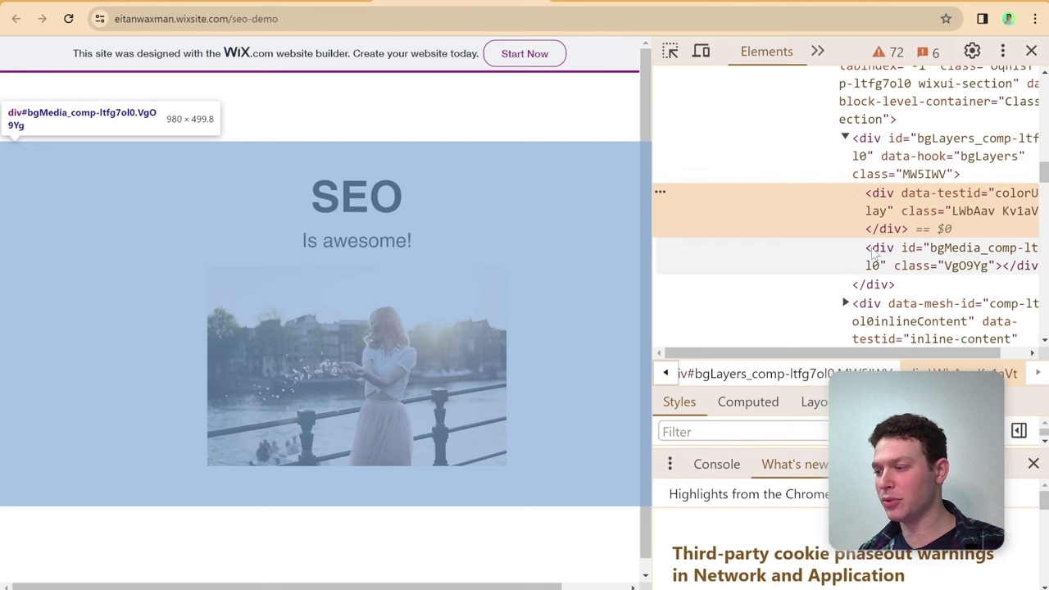
scroll(803, 205, "up", 3)
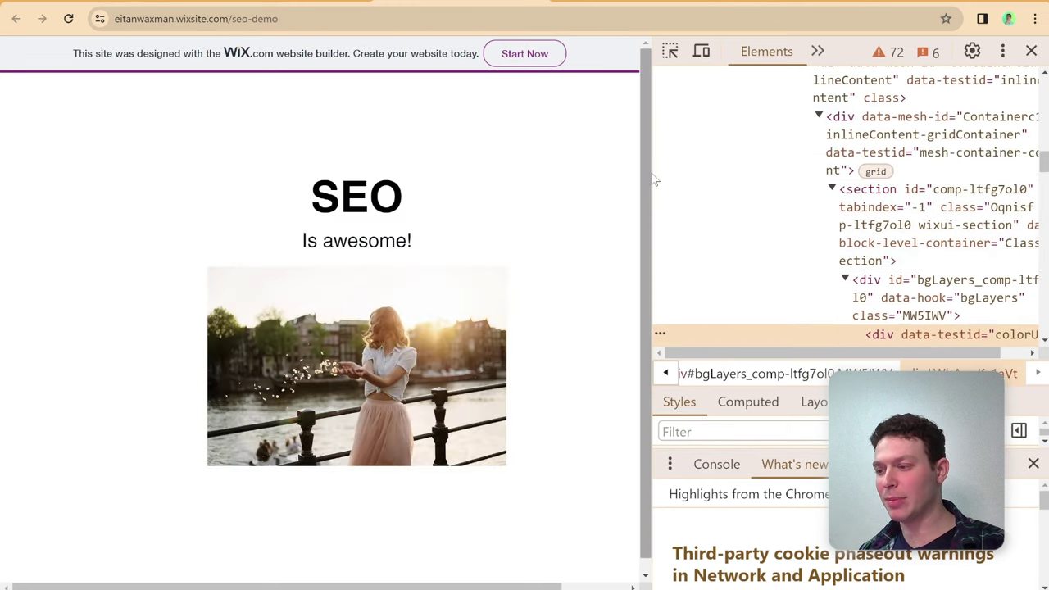
left_click_drag(654, 179, 491, 178)
left_click_drag(283, 587, 334, 586)
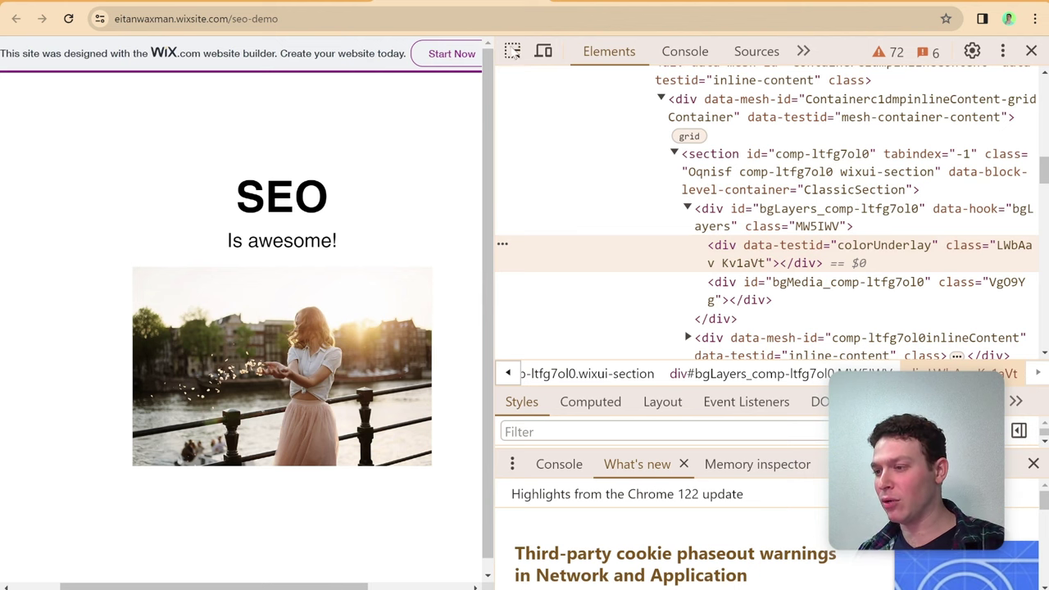
Inspect the HTML heading tags of the "SEO" title and the "Is awesome!" line on the published page.
left_click(512, 51)
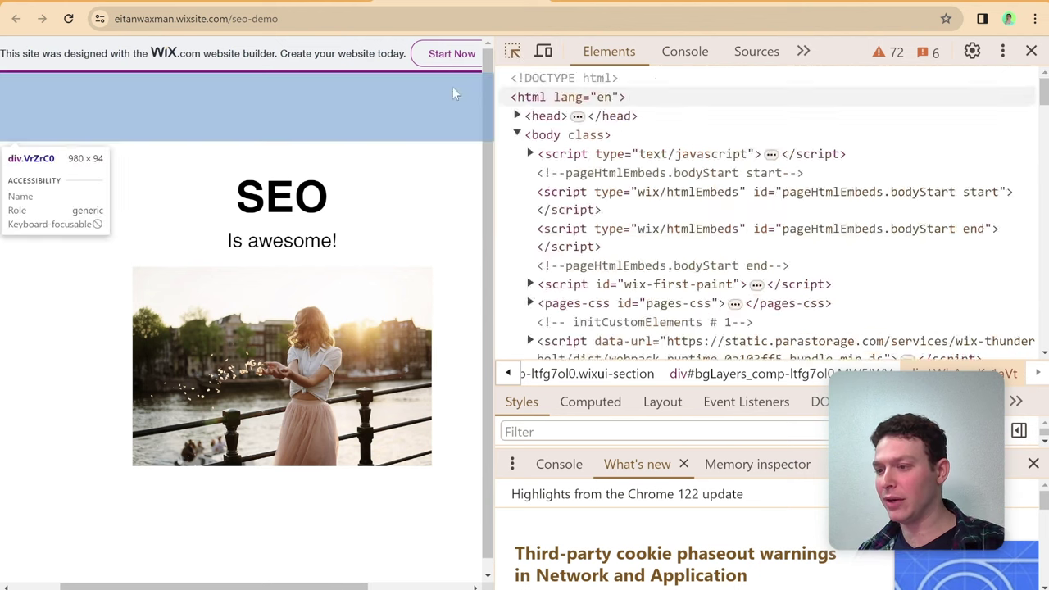
left_click(310, 199)
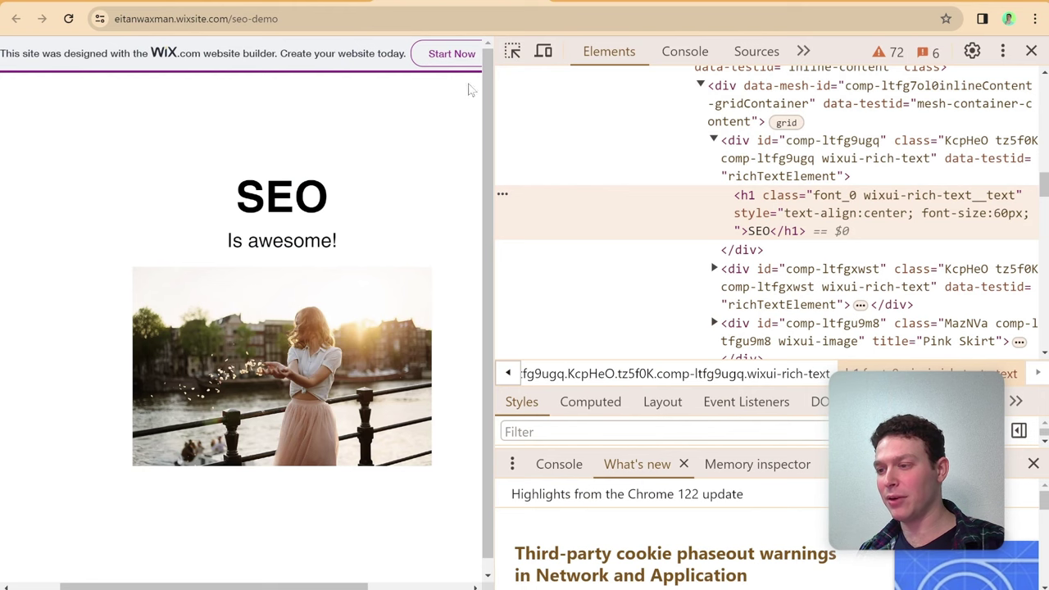
left_click(510, 54)
left_click(297, 248)
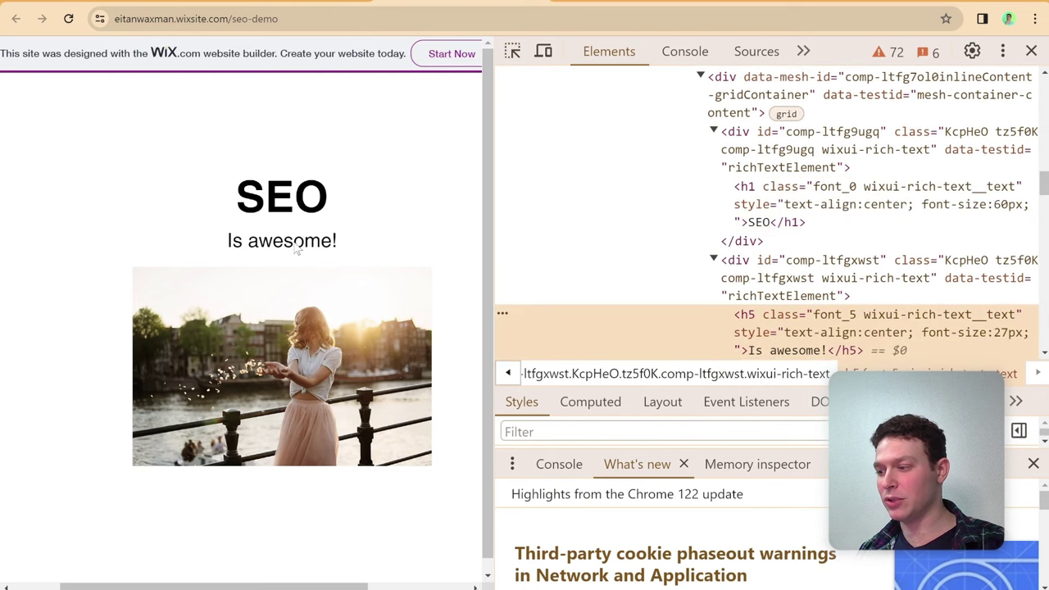
scroll(751, 217, "down", 3)
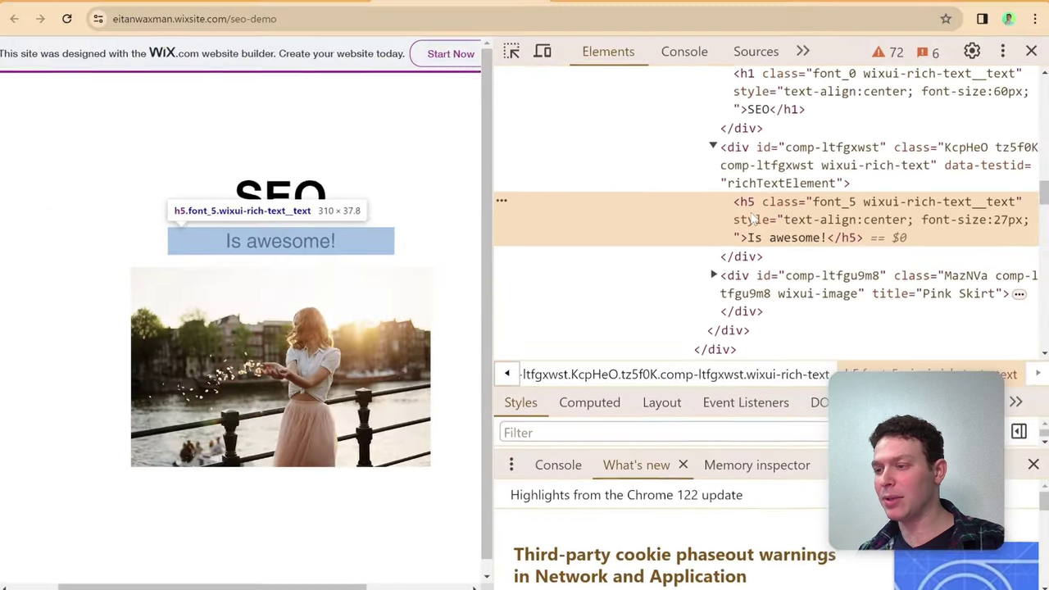
Inspect the published image's HTML to examine its alt attribute, and narrow the code pane.
left_click(513, 51)
left_click(316, 346)
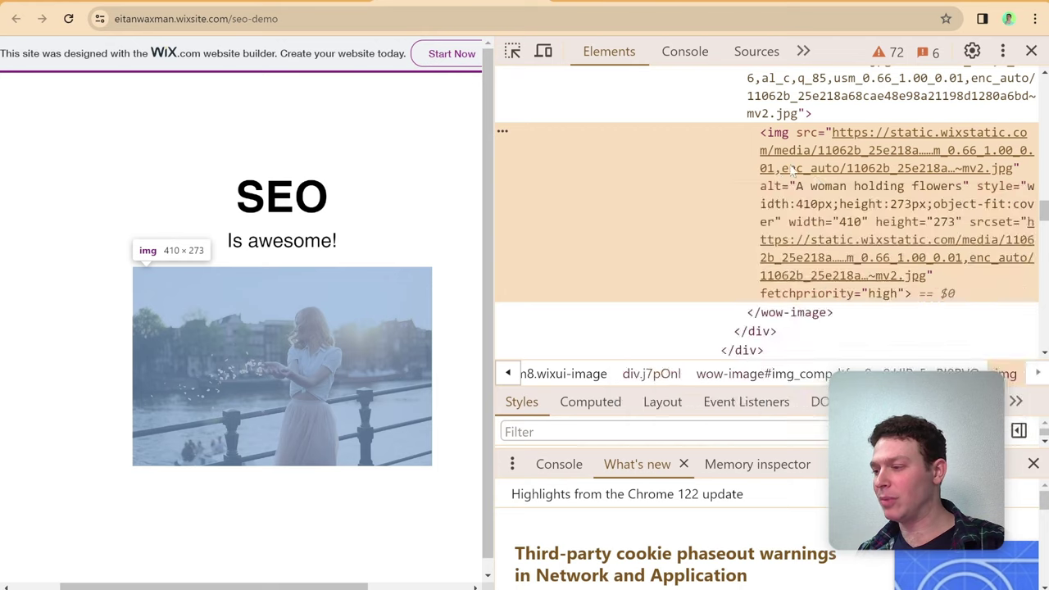
mouse_move(849, 160)
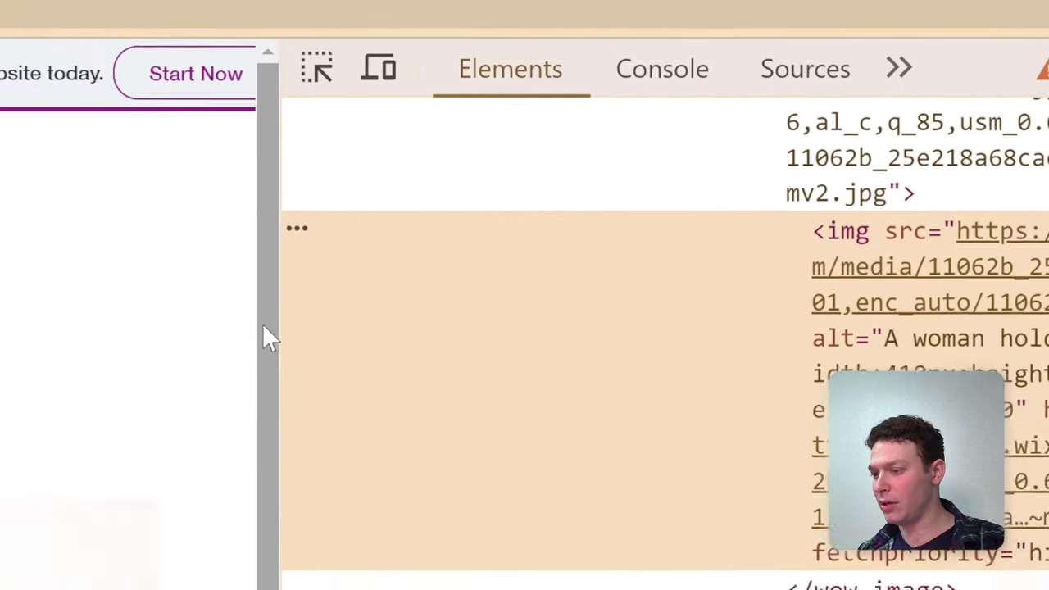
left_click_drag(271, 338, 401, 338)
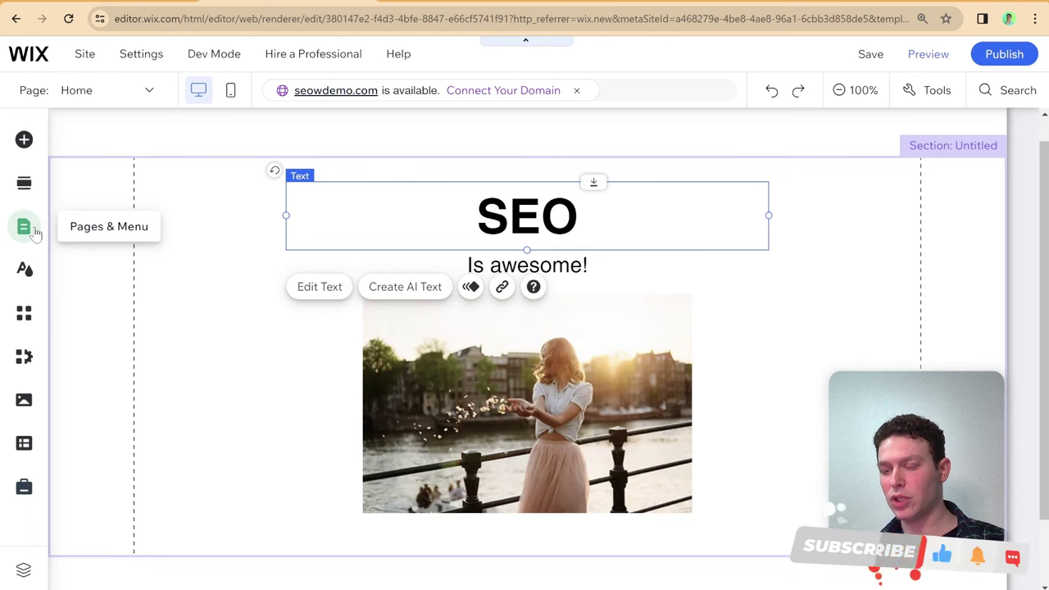
In the Wix Editor, open the Home page's SEO basics and examine its Google preview, homepage URL, title tag, meta description and indexing setting.
left_click(35, 233)
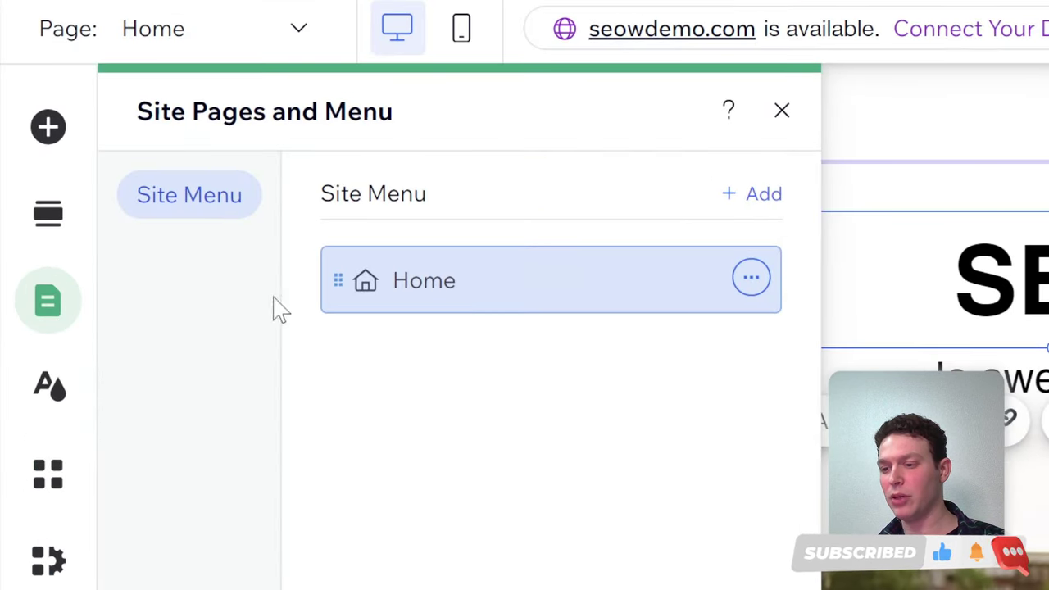
left_click(764, 283)
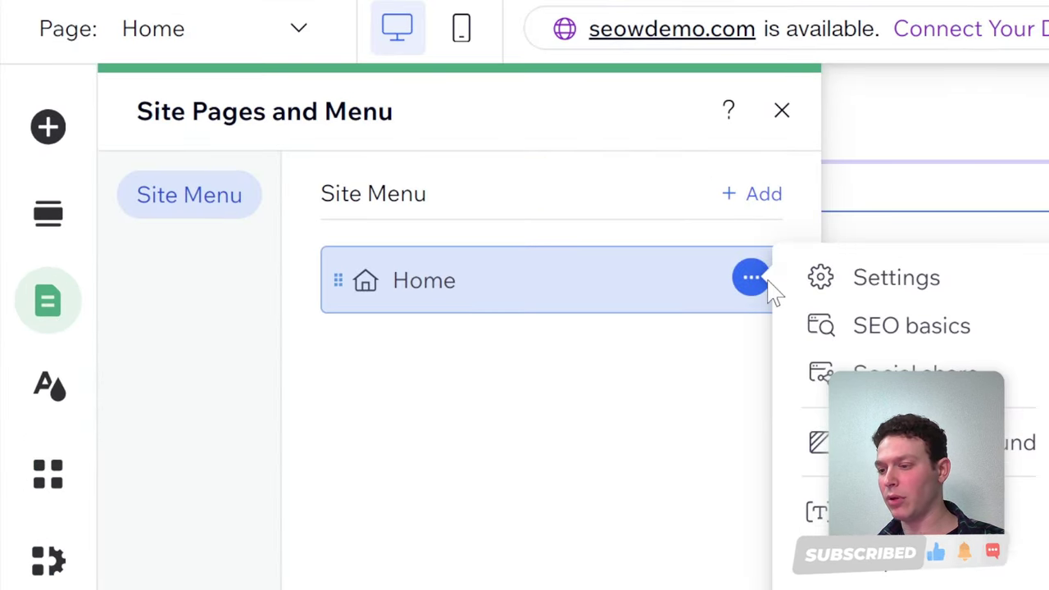
left_click(892, 336)
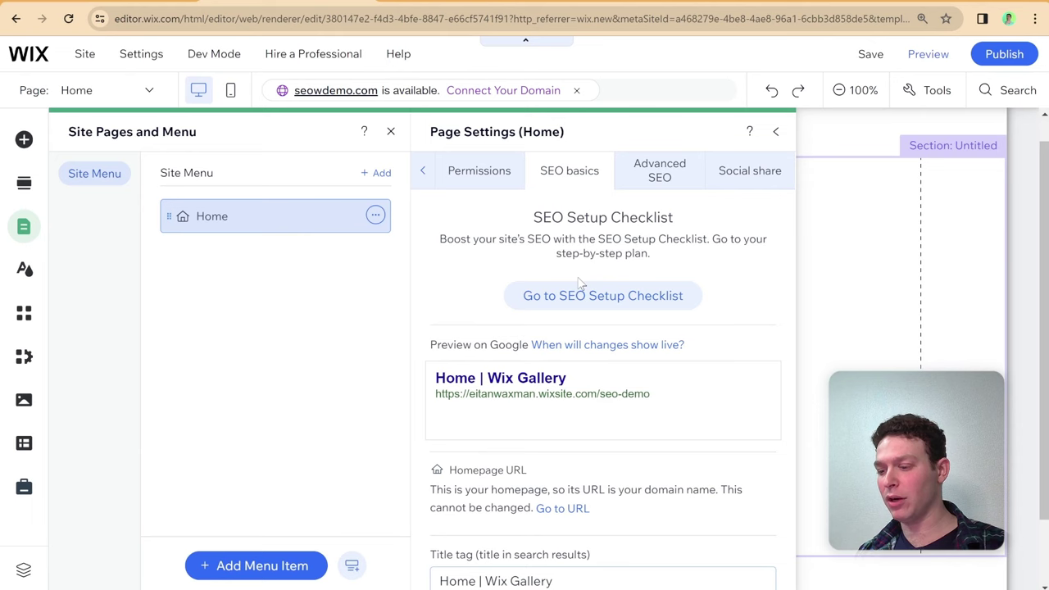
scroll(582, 283, "down", 5)
scroll(615, 287, "up", 1)
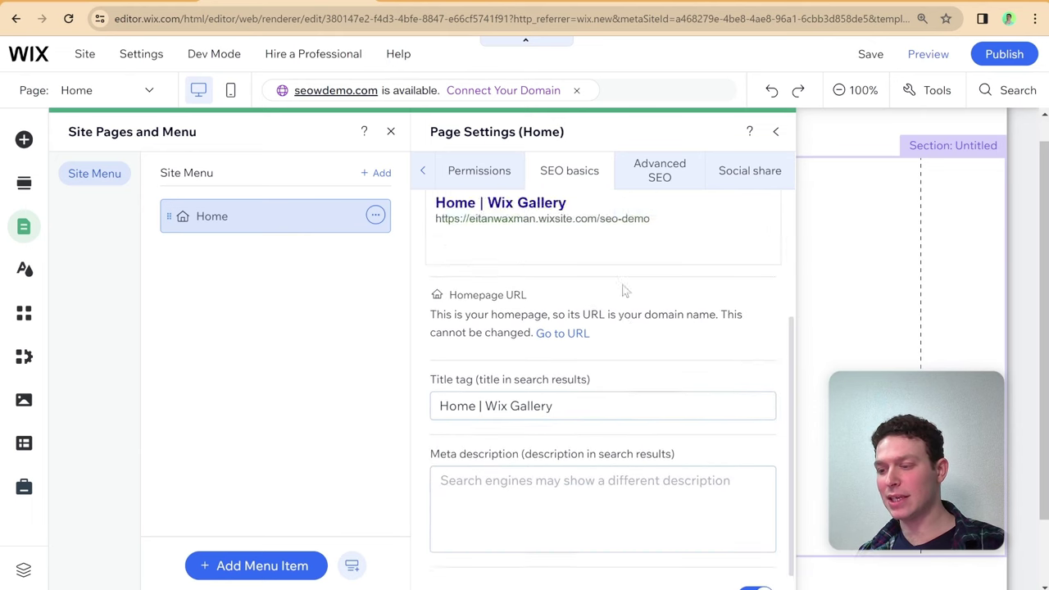
scroll(623, 290, "up", 2)
scroll(626, 287, "down", 3)
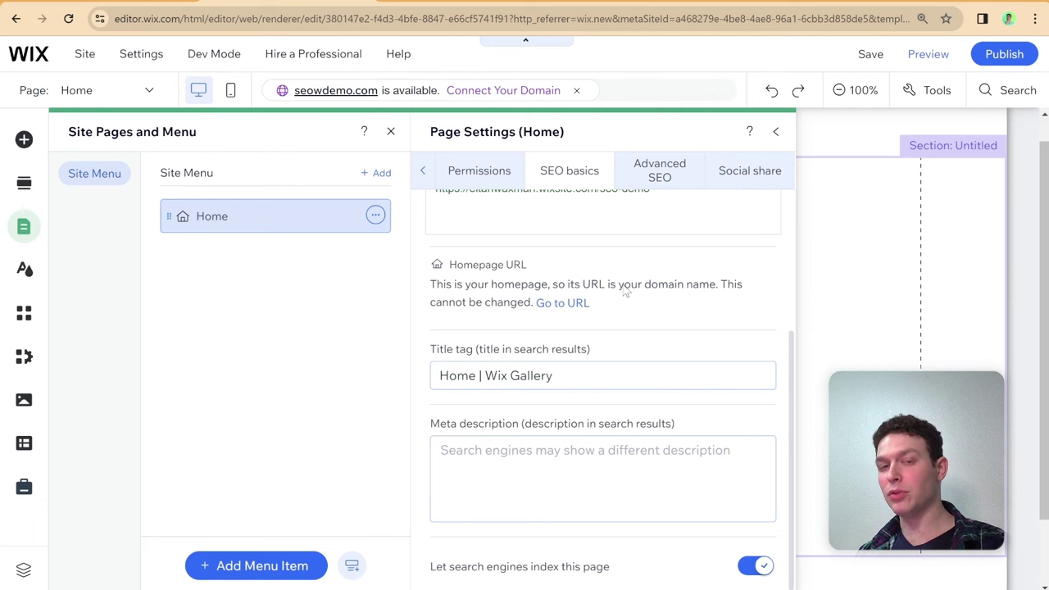
scroll(581, 304, "up", 2)
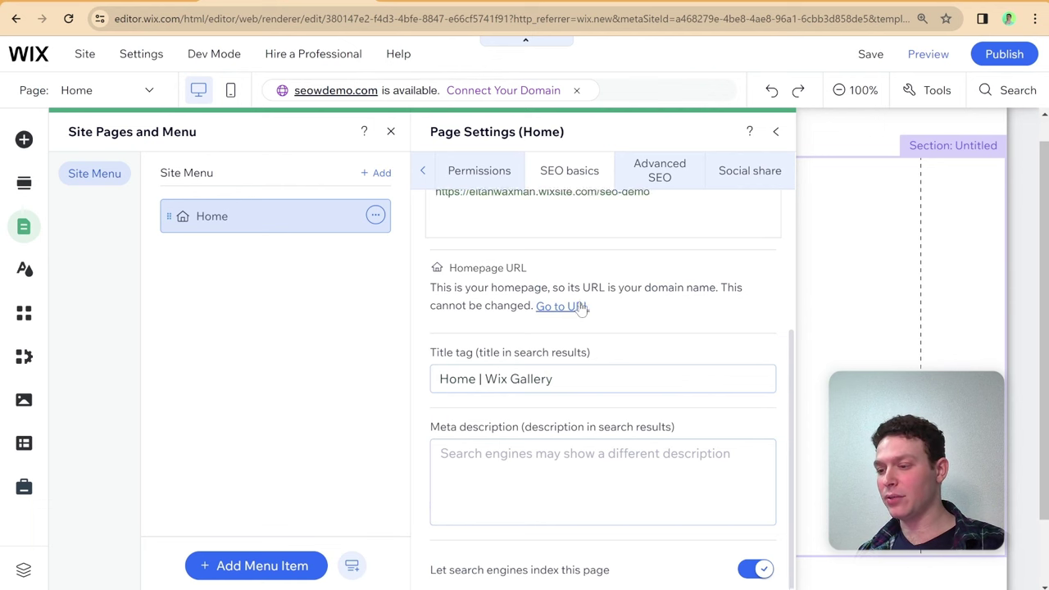
mouse_move(581, 307)
scroll(580, 305, "down", 2)
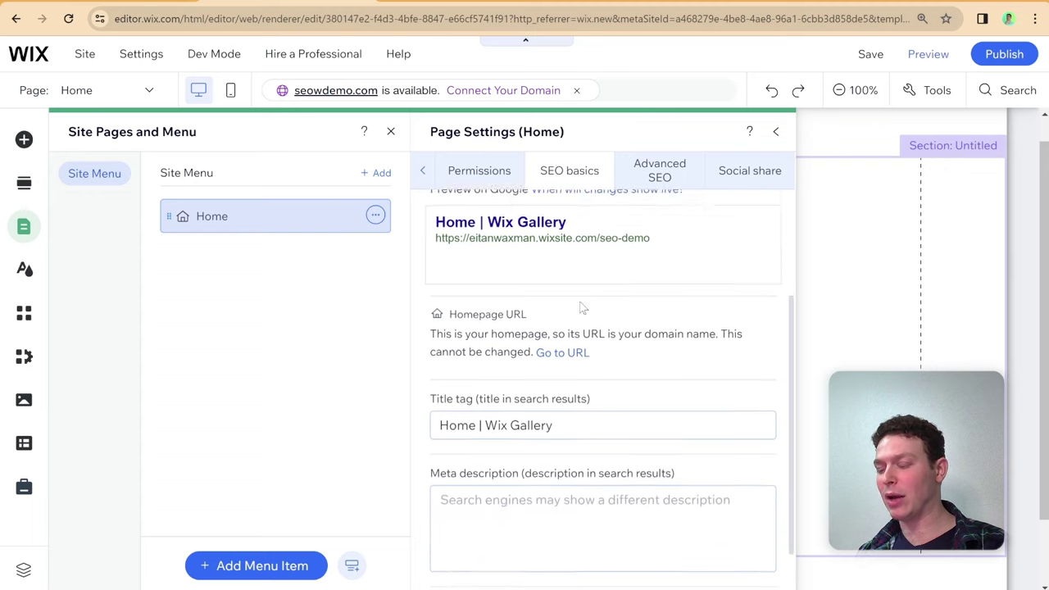
scroll(581, 307, "up", 3)
scroll(580, 308, "down", 3)
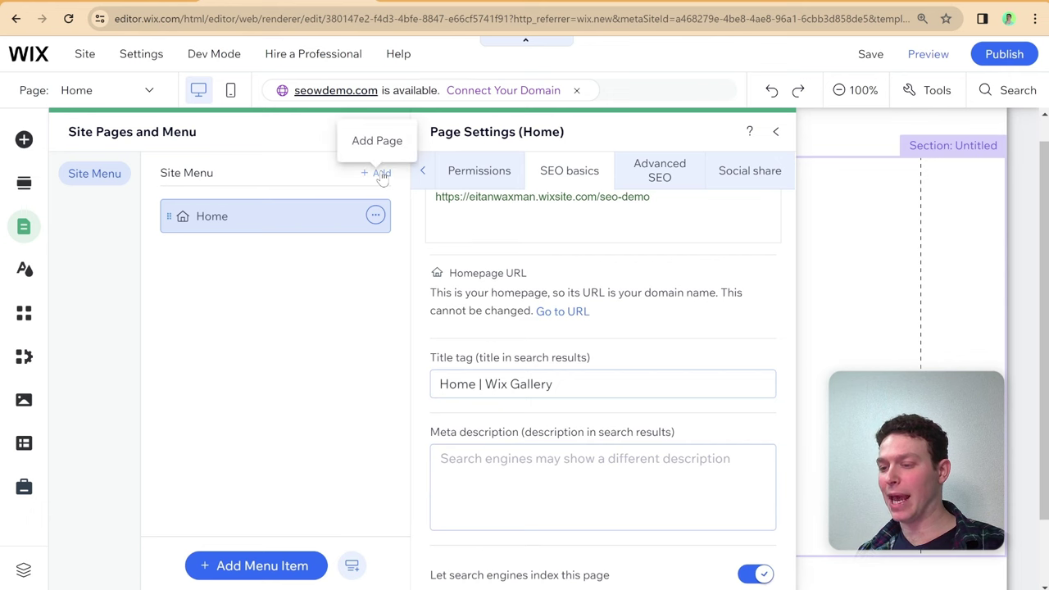
Add a blank page named New Page to the site menu and open its SEO basics at the URL slug.
left_click(382, 177)
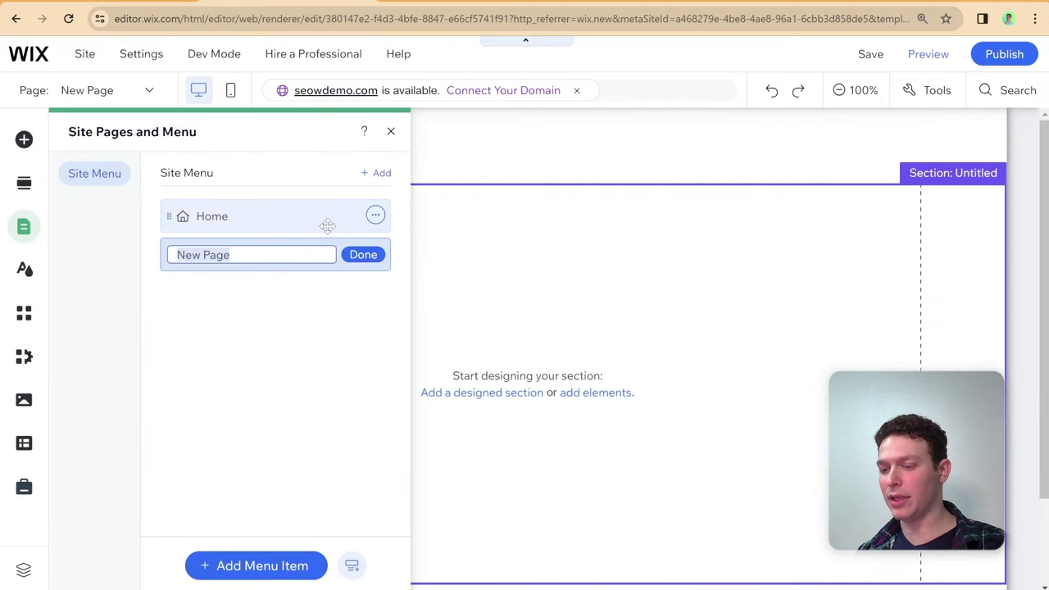
left_click(353, 255)
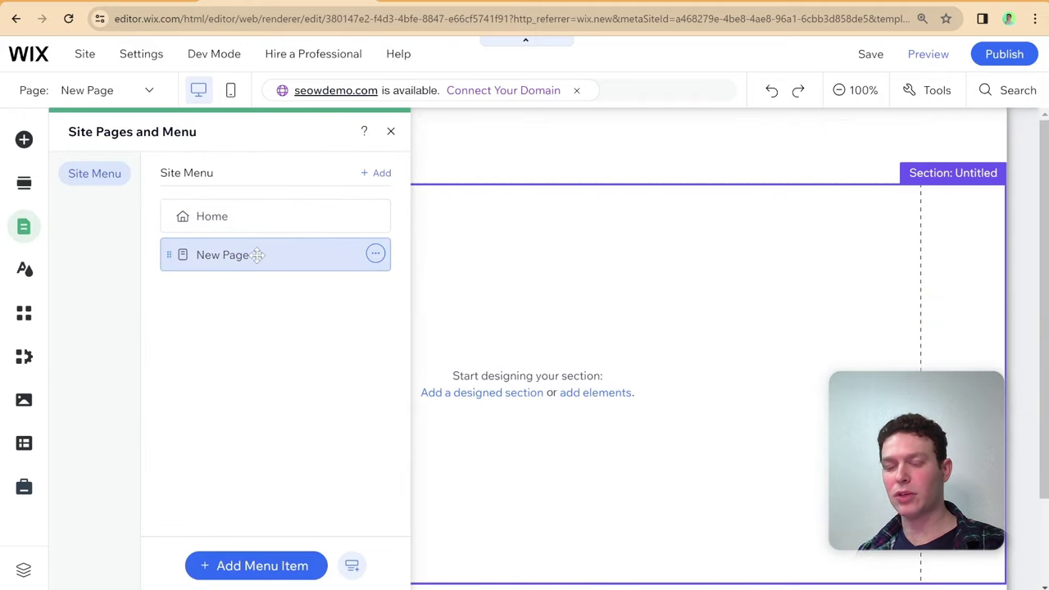
left_click(374, 257)
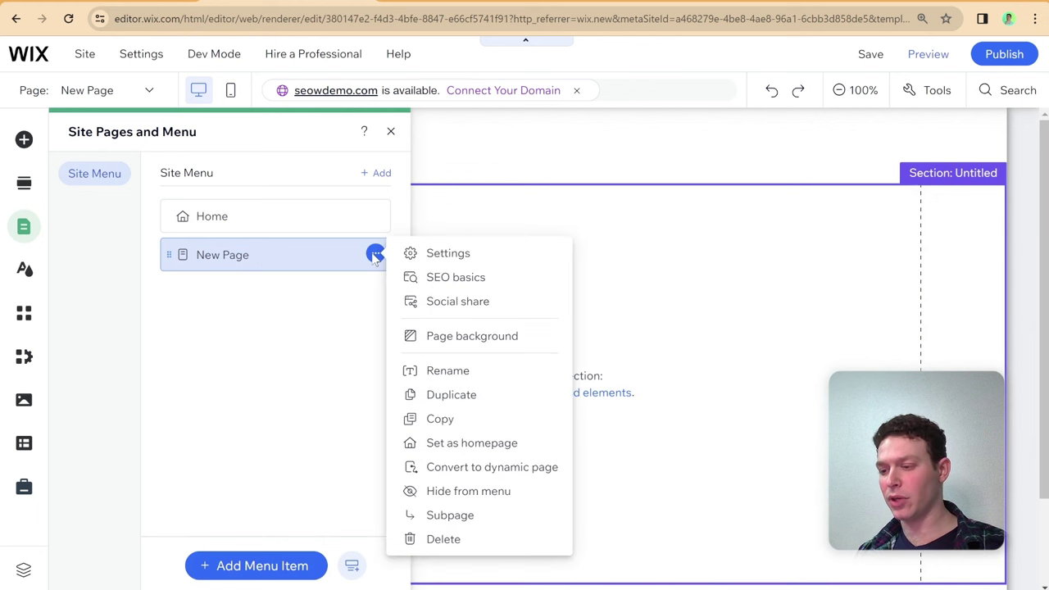
left_click(517, 281)
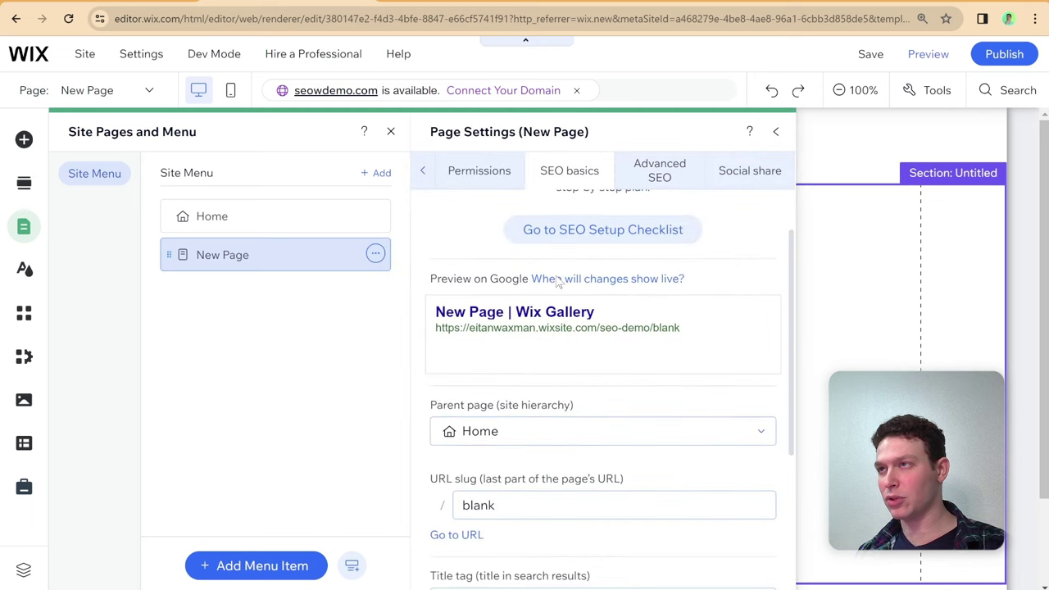
scroll(557, 281, "down", 1)
scroll(504, 375, "down", 4)
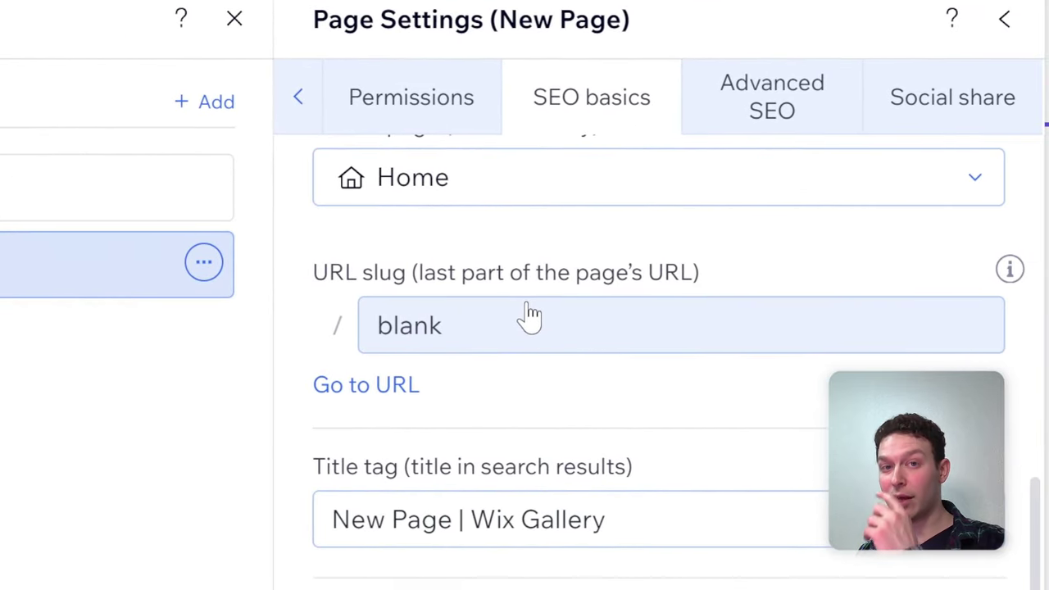
Try "copy" as New Page's URL slug in place of the default one.
left_click(536, 326)
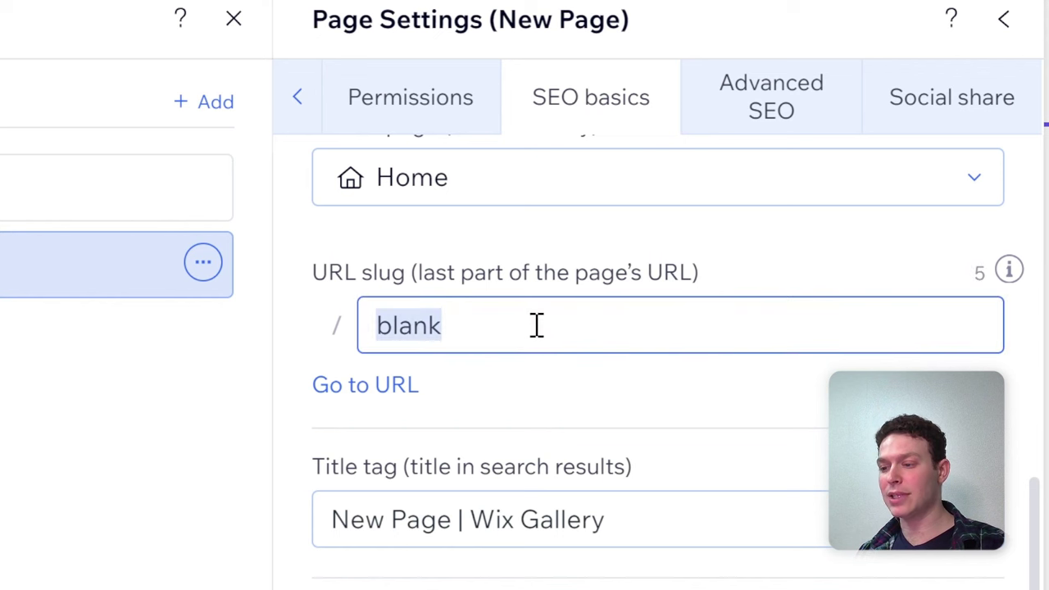
left_click(499, 326)
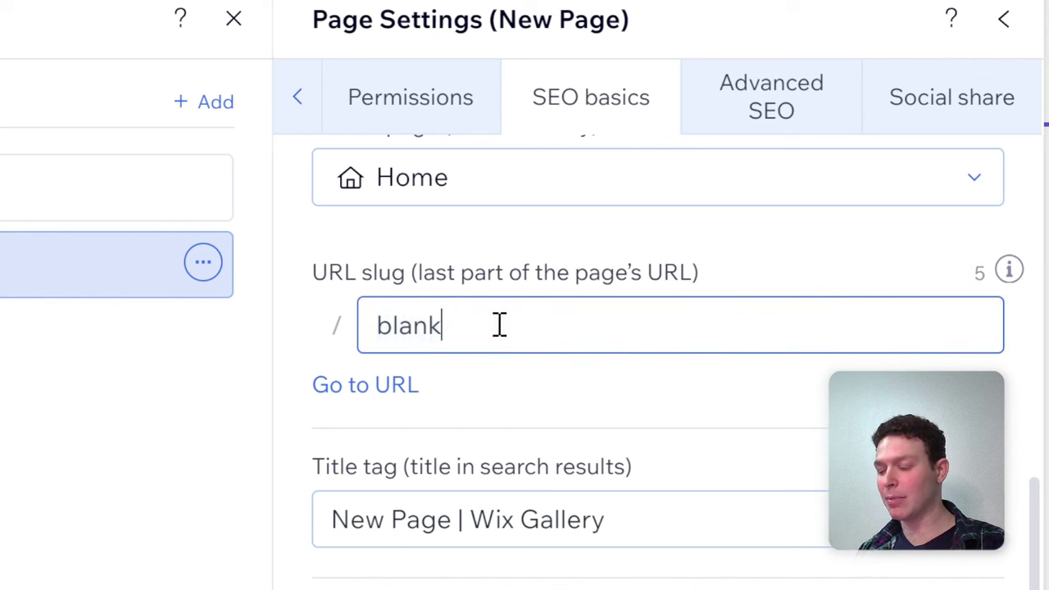
key("BackSpace")
key("BackSpace")
key("BackSpace")
key("BackSpace")
key("BackSpace")
type("capo")
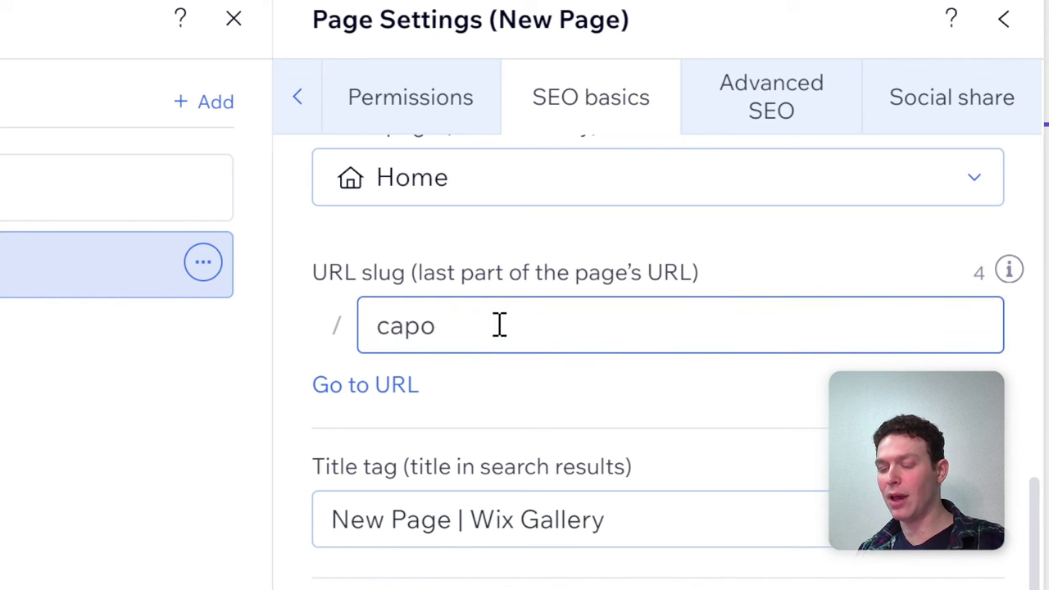
key("BackSpace")
key("BackSpace")
key("BackSpace")
type("opy")
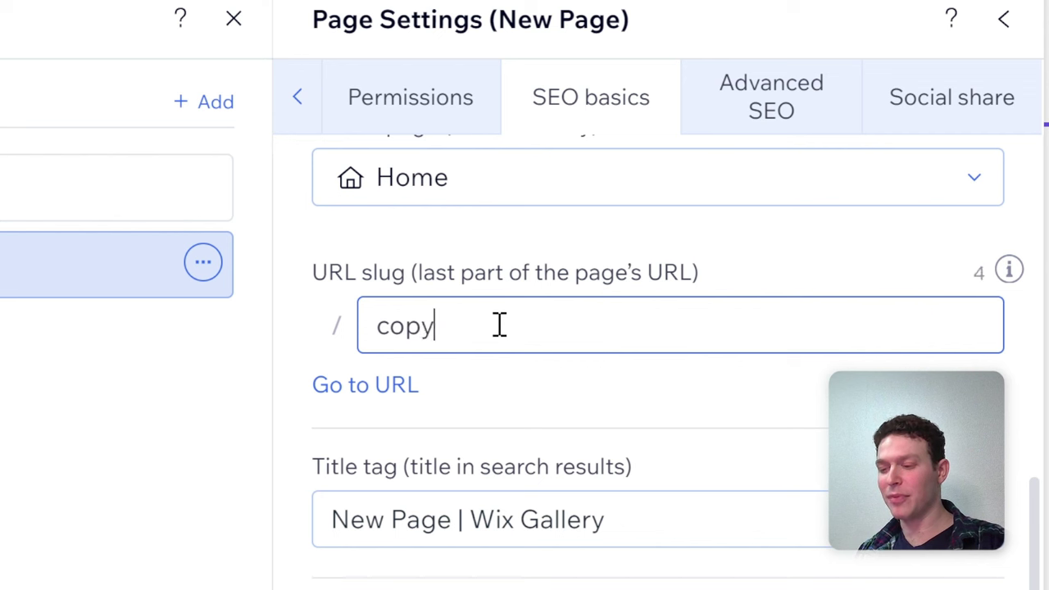
Set New Page's URL slug to "new-page".
key("BackSpace")
key("BackSpace")
key("BackSpace")
key("BackSpace")
type("2")
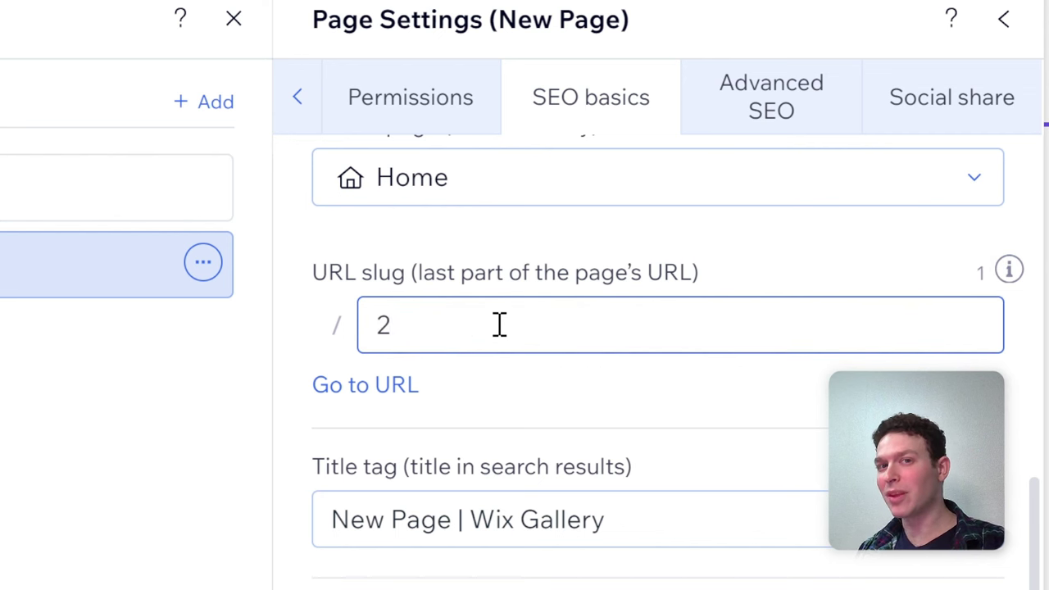
key("BackSpace")
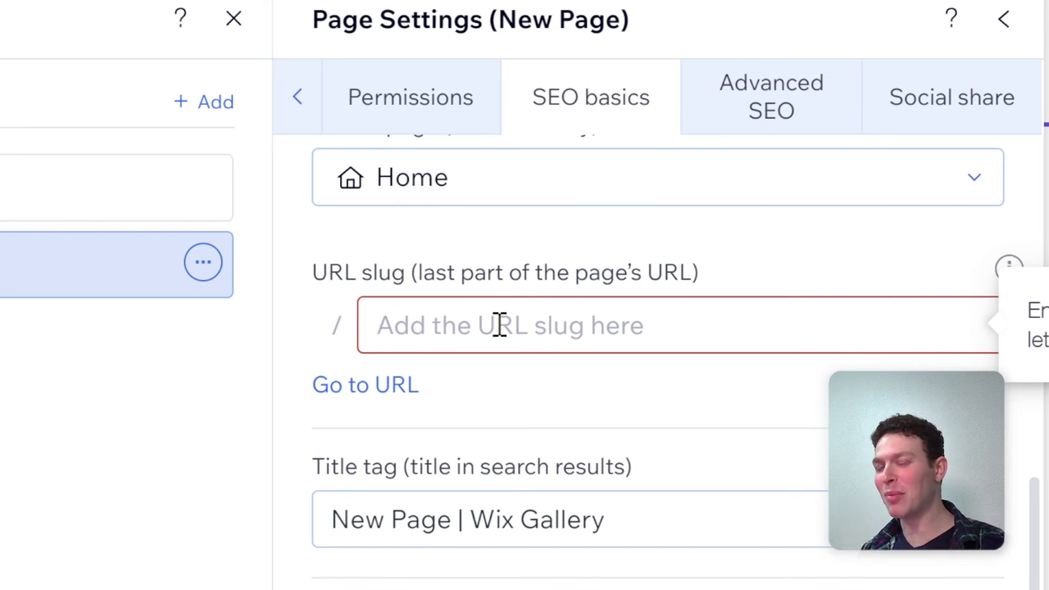
type("new-page")
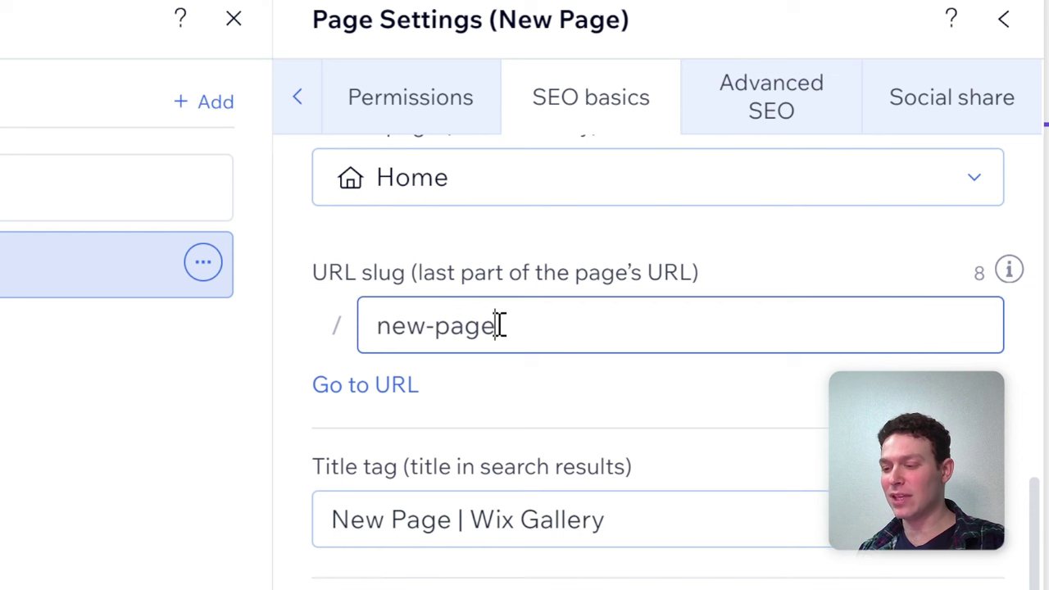
Try "login" as New Page's URL slug.
key("BackSpace")
key("BackSpace")
key("BackSpace")
key("BackSpace")
key("BackSpace")
key("BackSpace")
key("BackSpace")
key("BackSpace")
type("login")
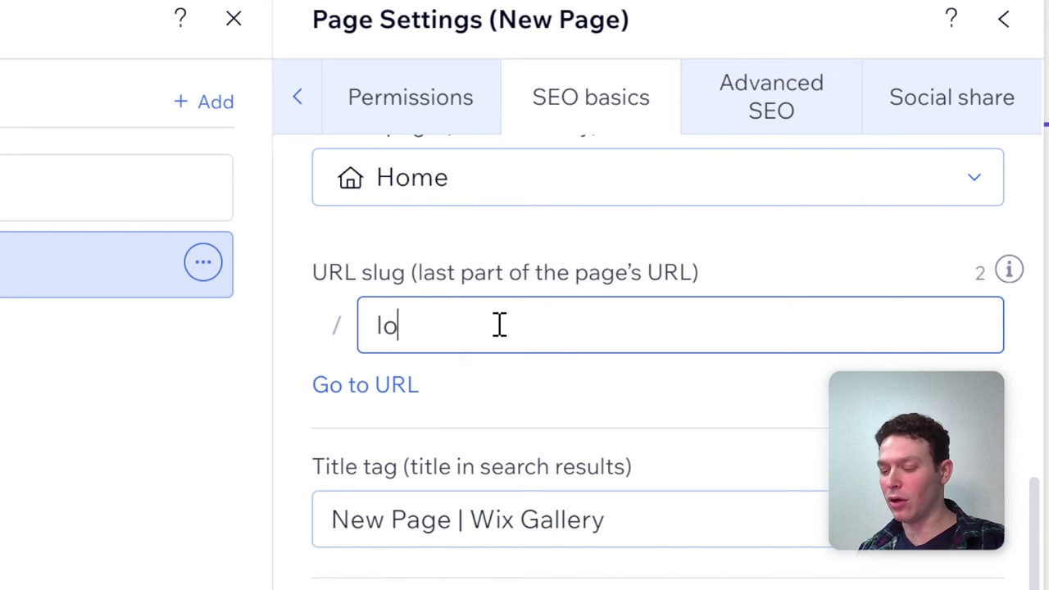
Try "real-estate" as New Page's URL slug.
key("BackSpace")
key("BackSpace")
key("BackSpace")
key("BackSpace")
key("BackSpace")
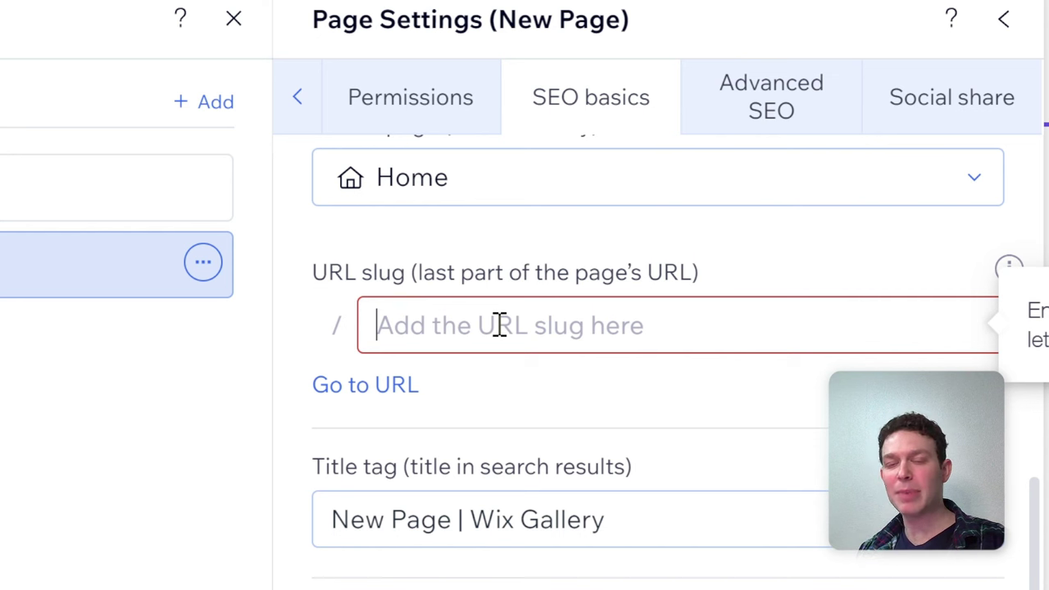
type("real")
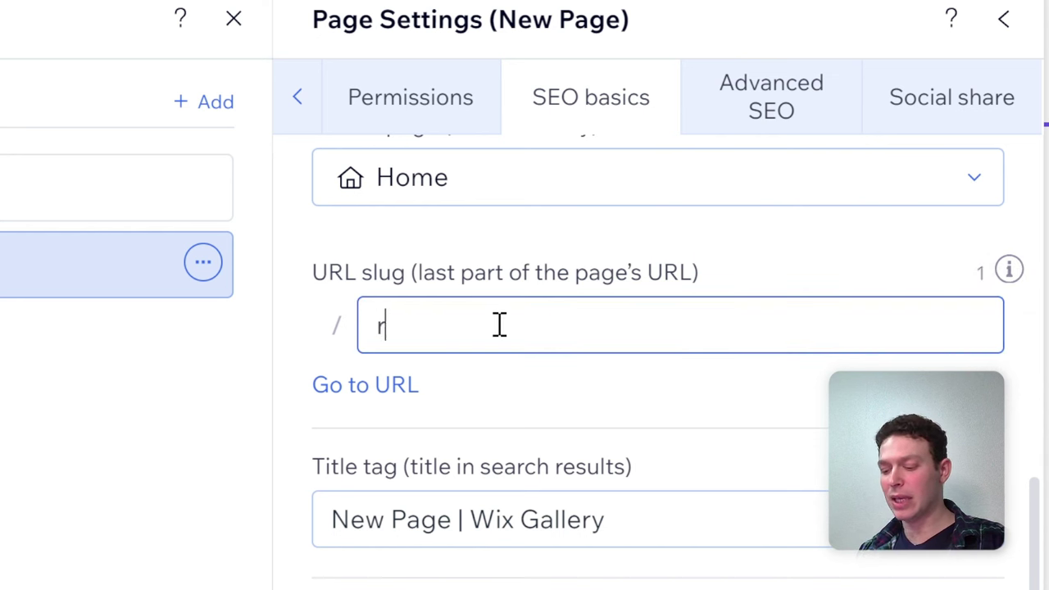
type("-estate")
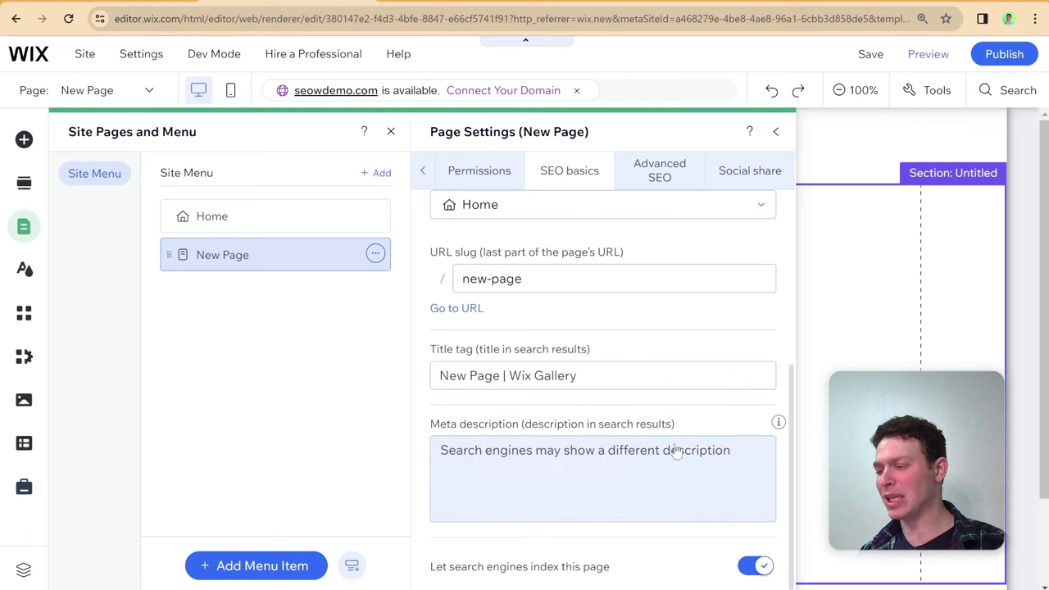
Examine New Page's advanced SEO options and its social share preview, og:title and og:description settings.
mouse_move(779, 423)
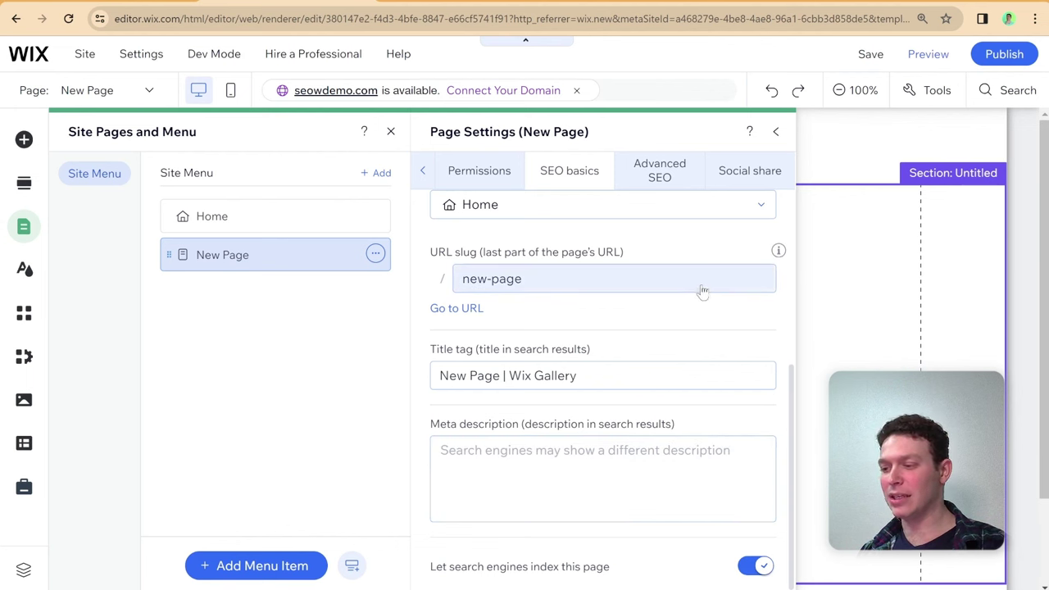
left_click(663, 178)
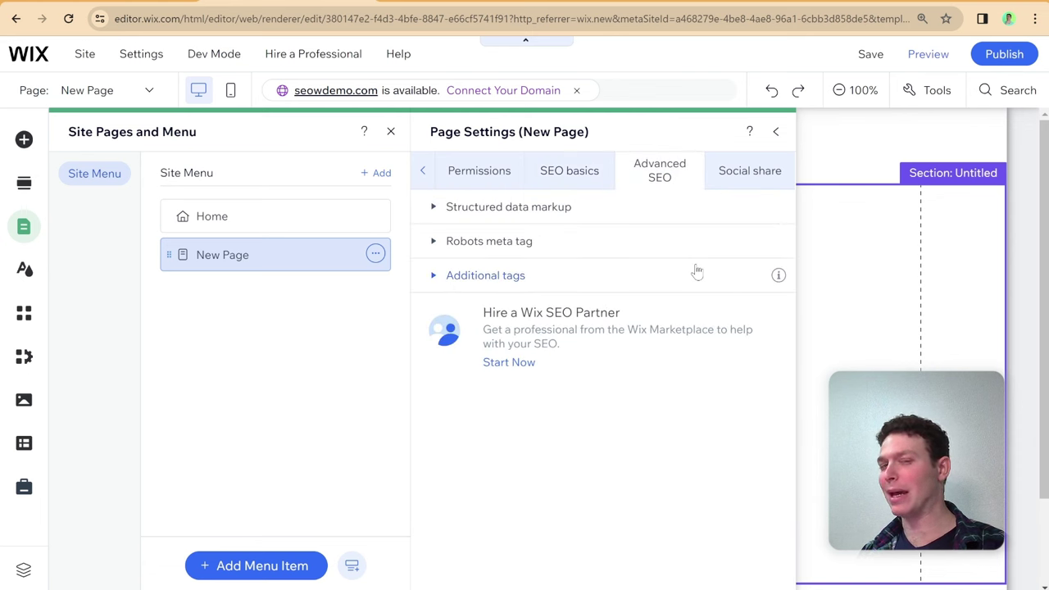
left_click(767, 171)
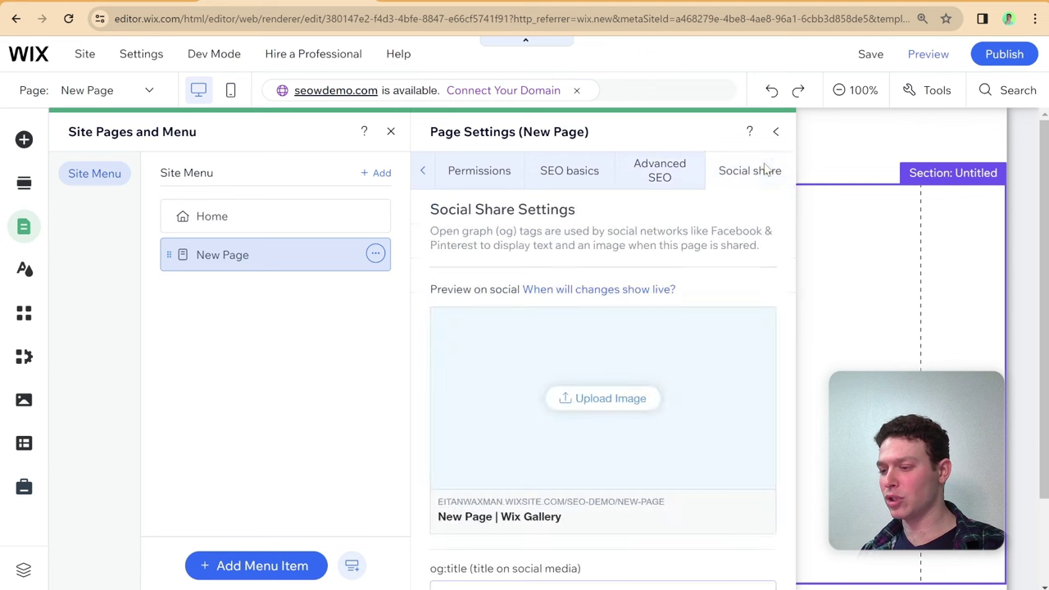
scroll(693, 238, "down", 5)
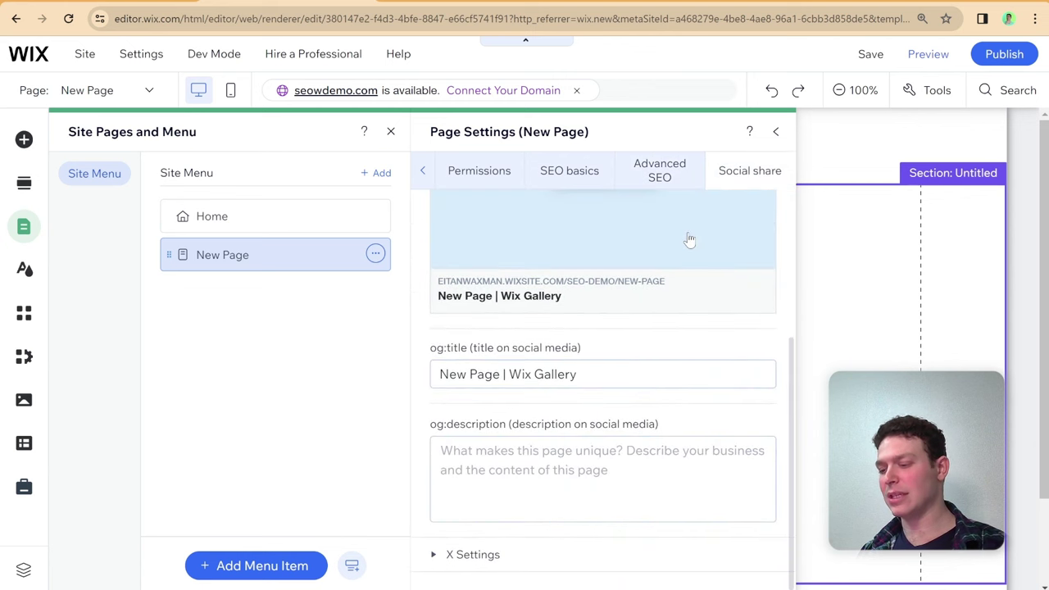
scroll(647, 337, "up", 4)
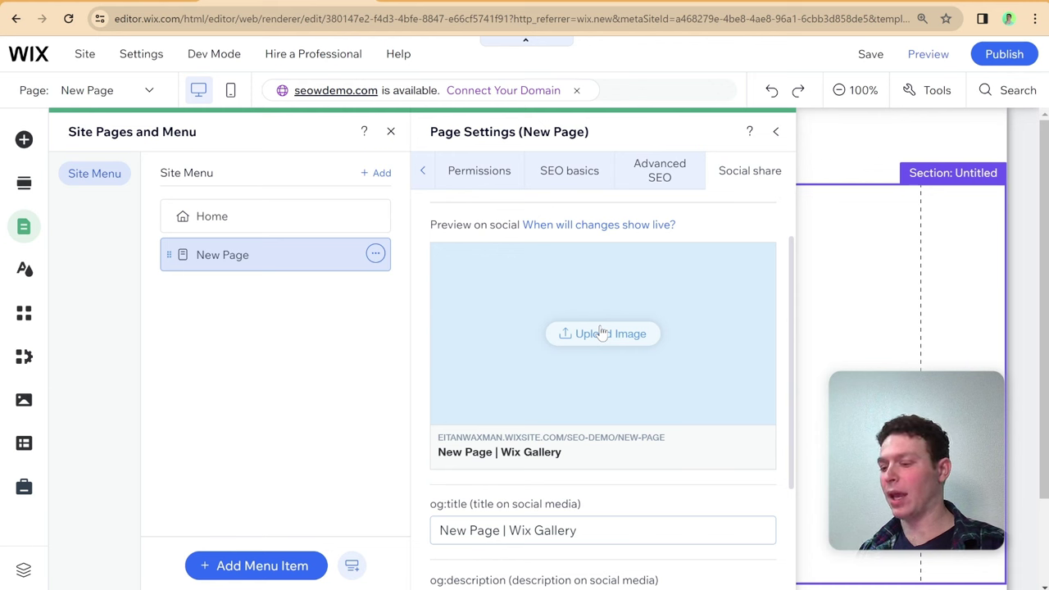
scroll(508, 516, "down", 2)
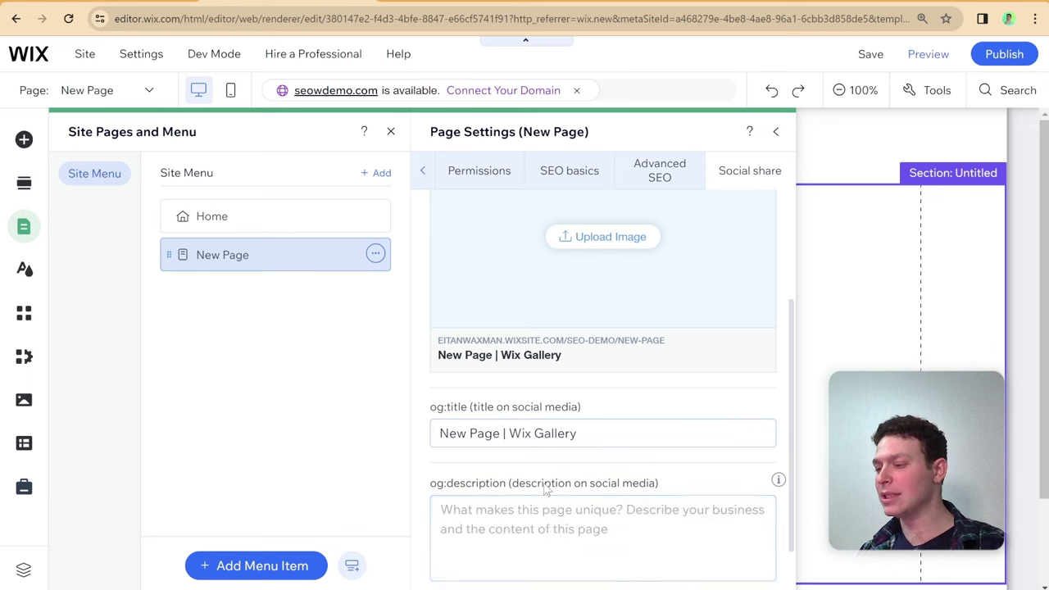
scroll(544, 488, "up", 2)
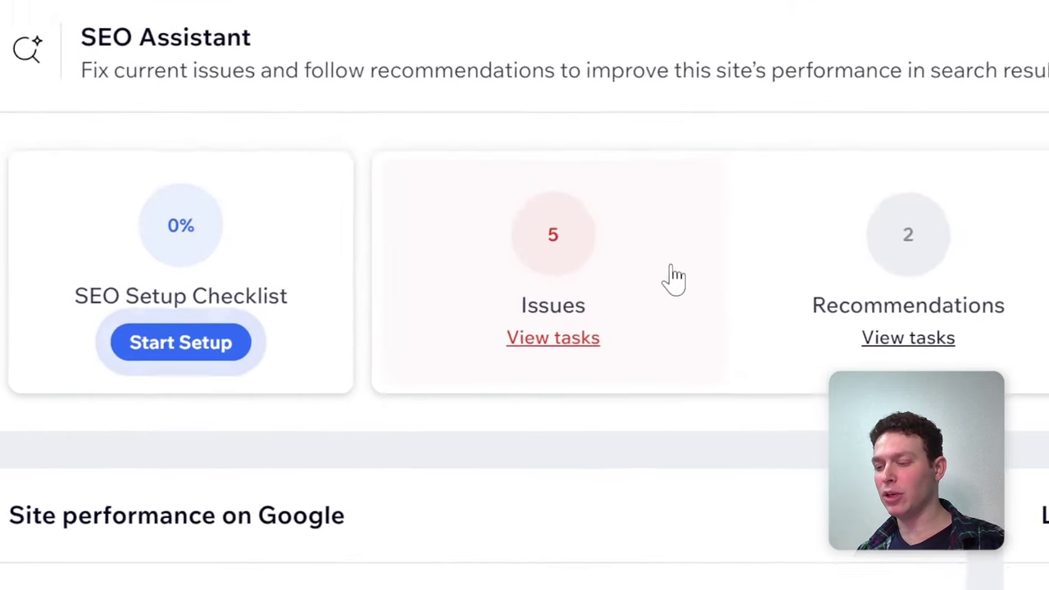
From the site dashboard's SEO page, request the Google Search Console connection and start the SEO Setup Checklist it leads to.
scroll(517, 241, "down", 2)
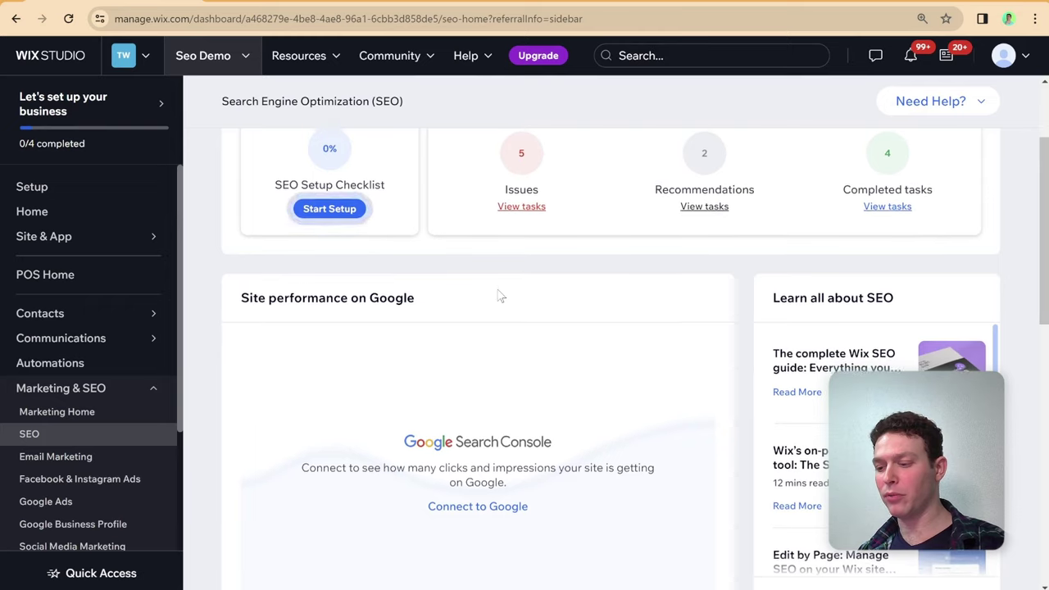
scroll(499, 296, "down", 2)
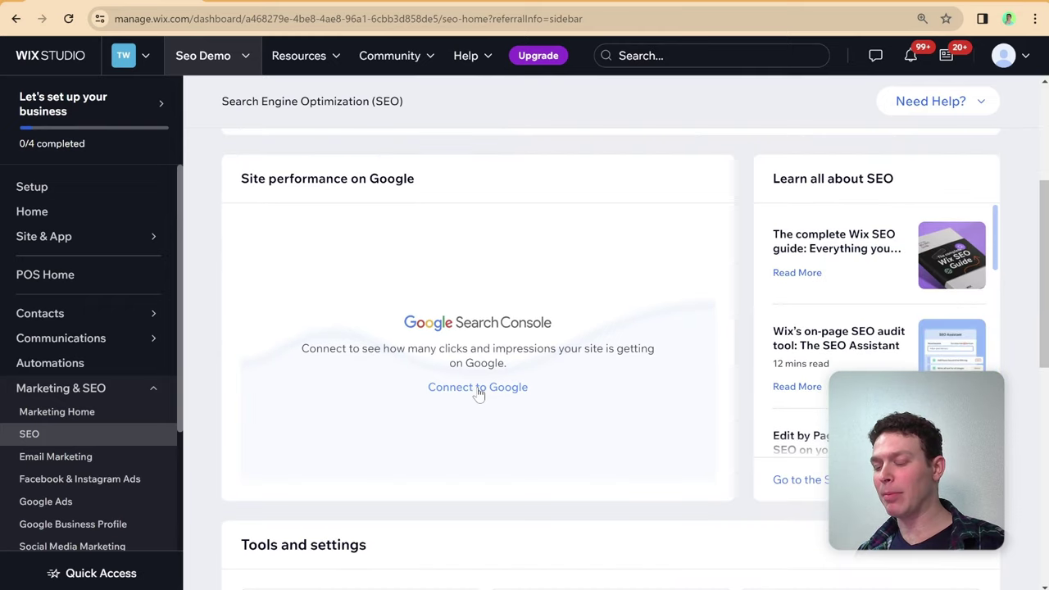
left_click(479, 390)
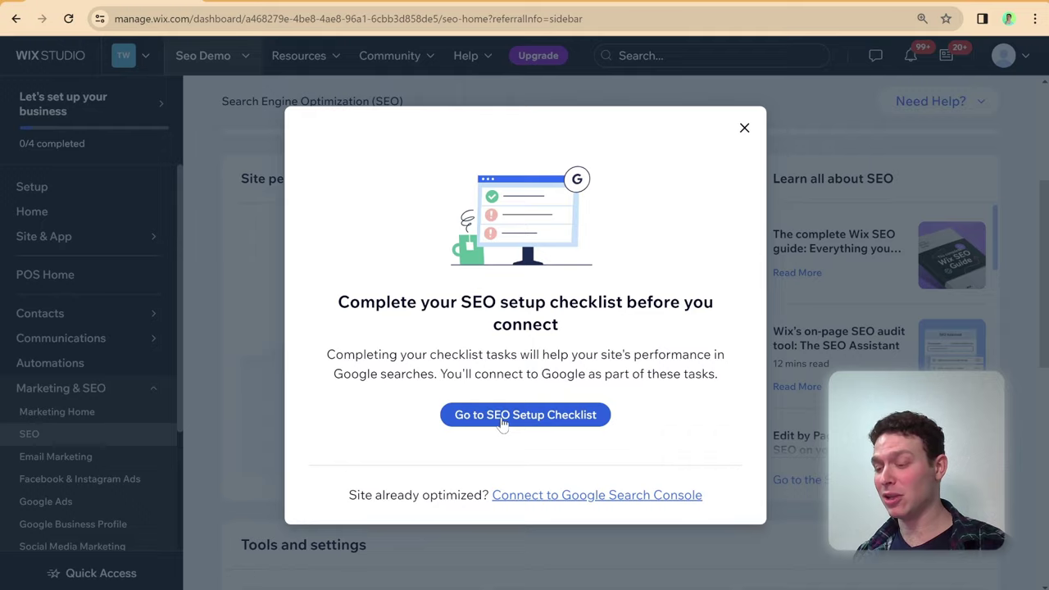
left_click(504, 419)
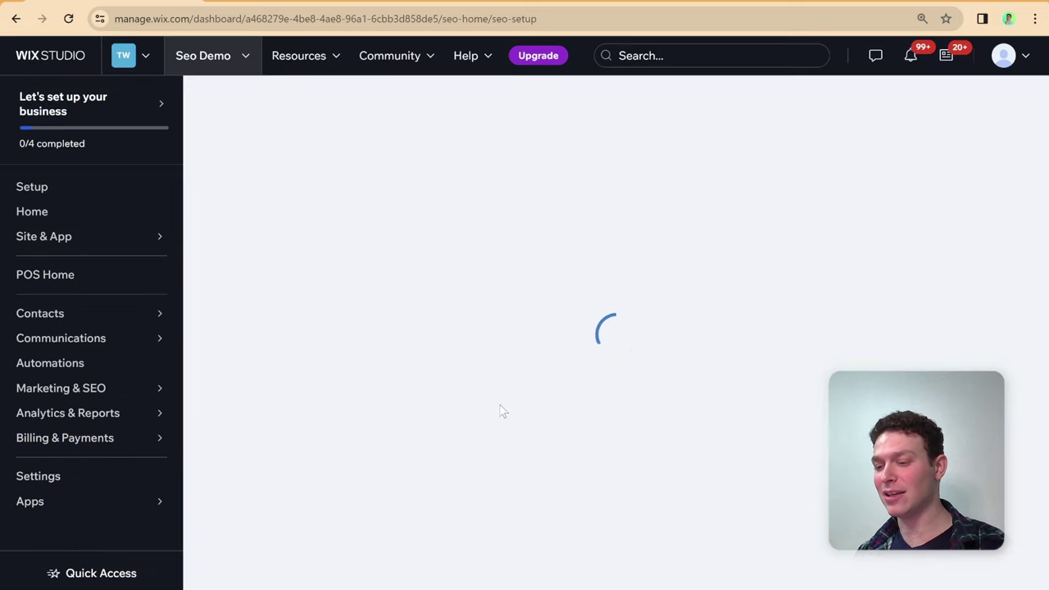
scroll(435, 332, "down", 2)
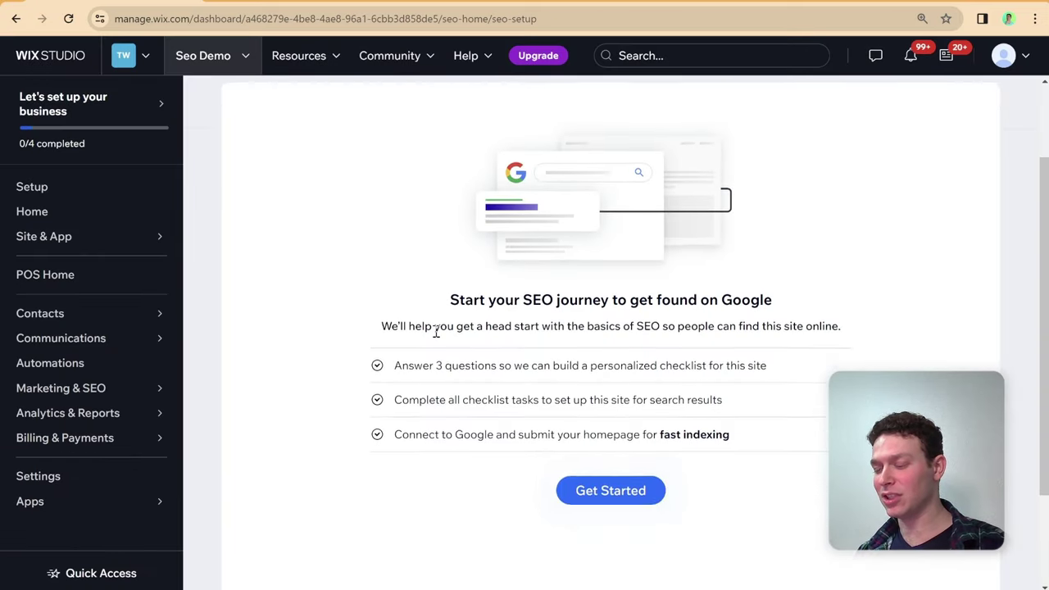
scroll(435, 331, "up", 1)
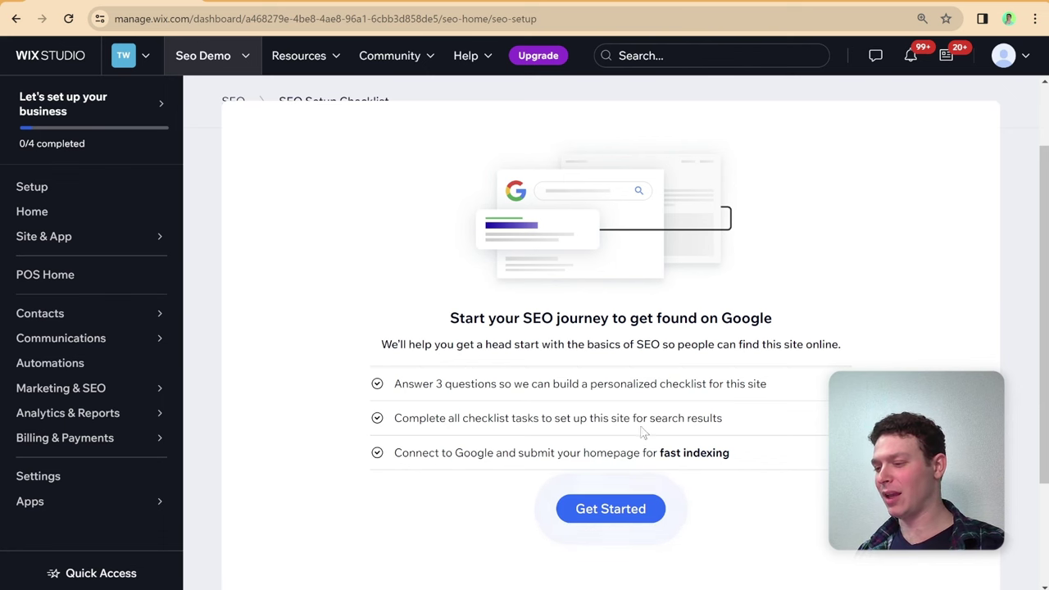
scroll(643, 433, "up", 2)
scroll(642, 428, "down", 2)
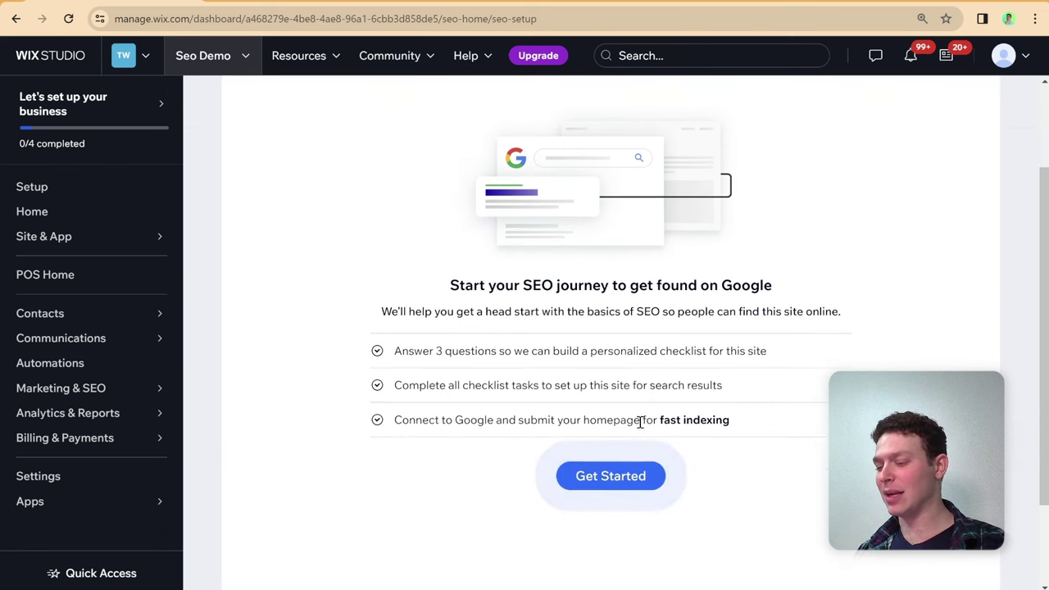
left_click(636, 479)
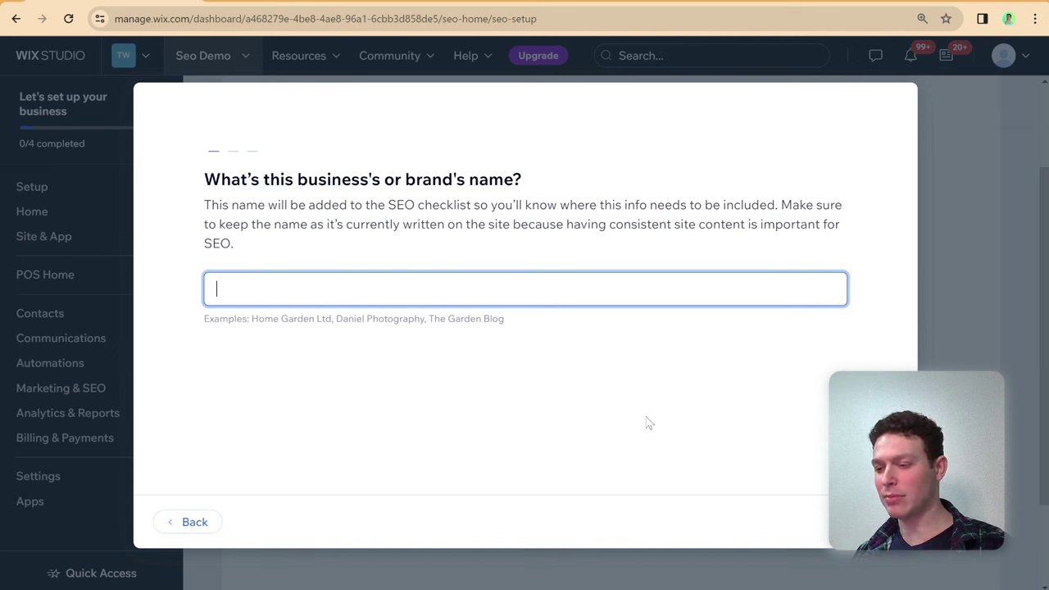
Enter "SEO Awesomeness" as the business name and state that it serves customers nationwide, worldwide or only online.
type("SE")
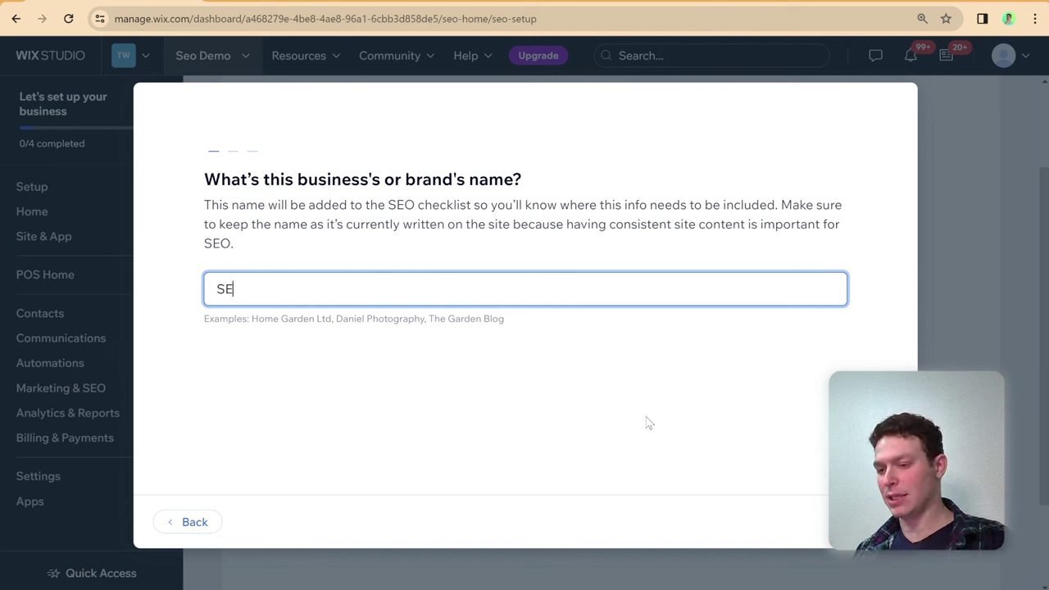
type("O A")
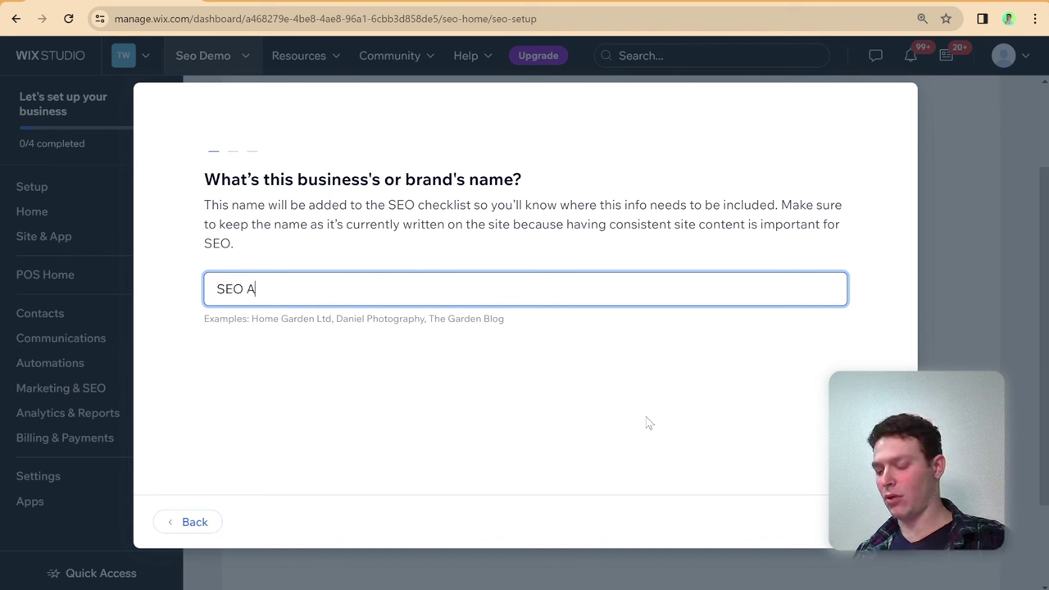
type("wesomeness")
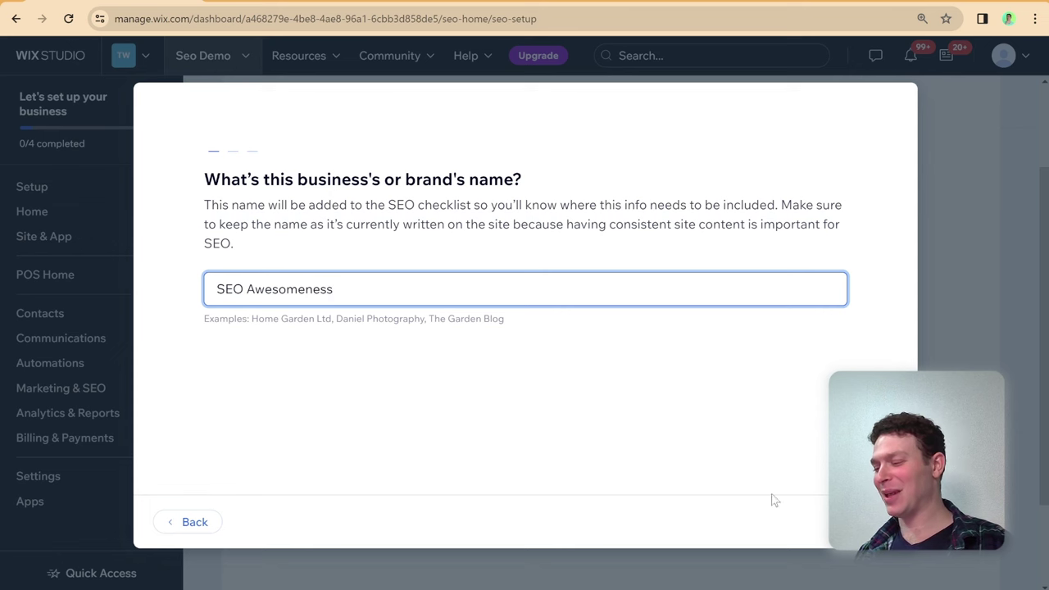
key("Return")
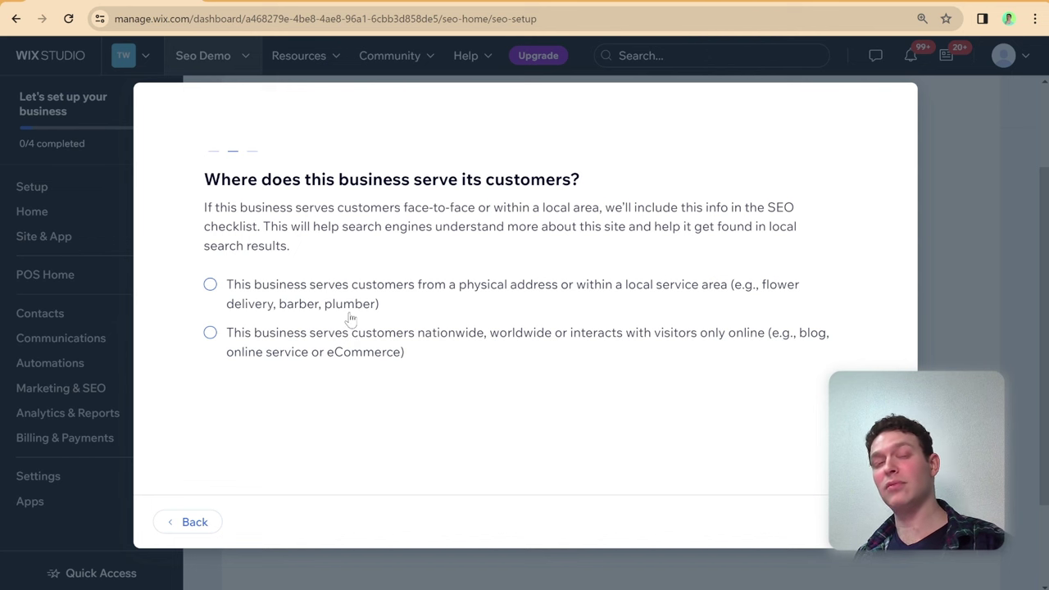
left_click(364, 335)
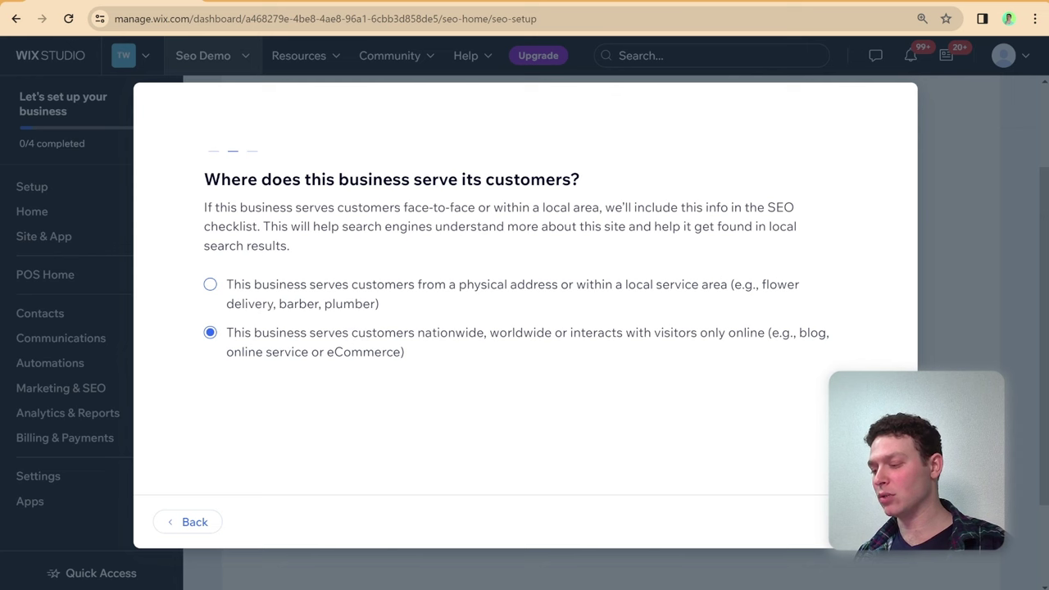
left_click(873, 522)
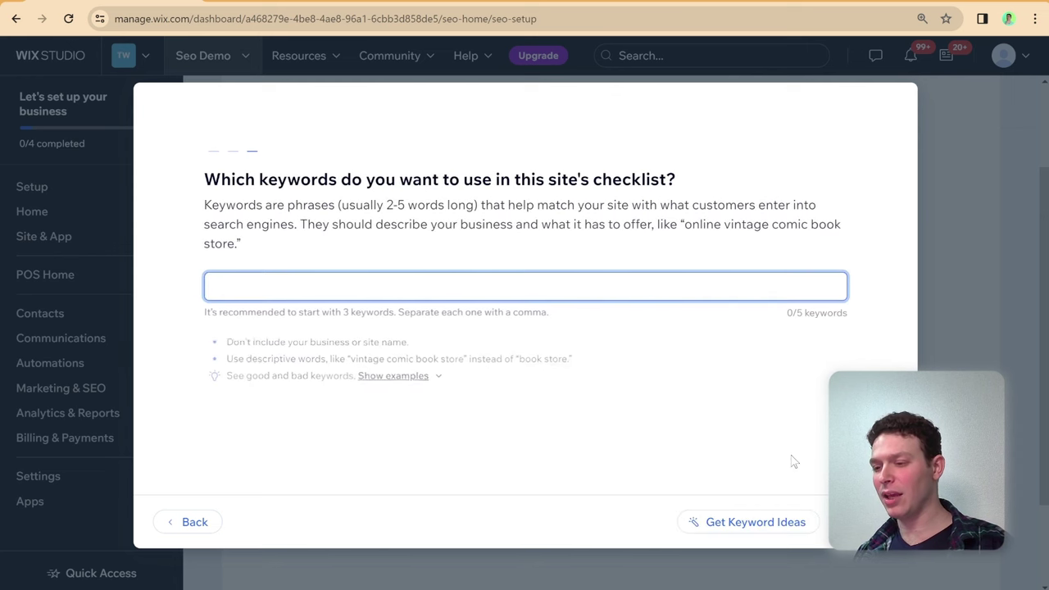
Enter the keywords "seo", "awesome" and "website" for the site and create the SEO Setup Checklist.
type("seo")
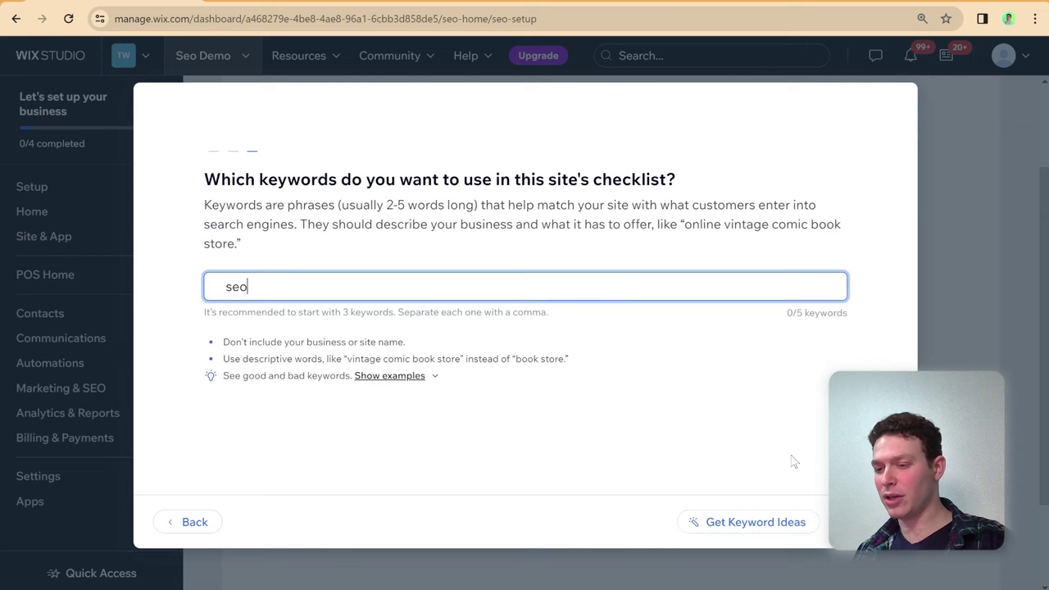
type(",aw")
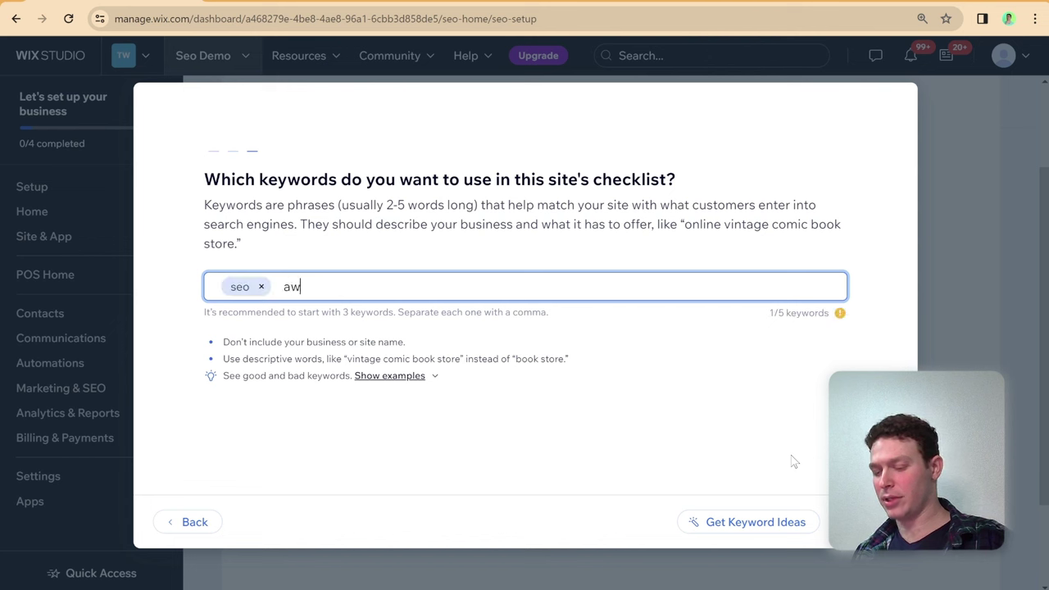
type("esome")
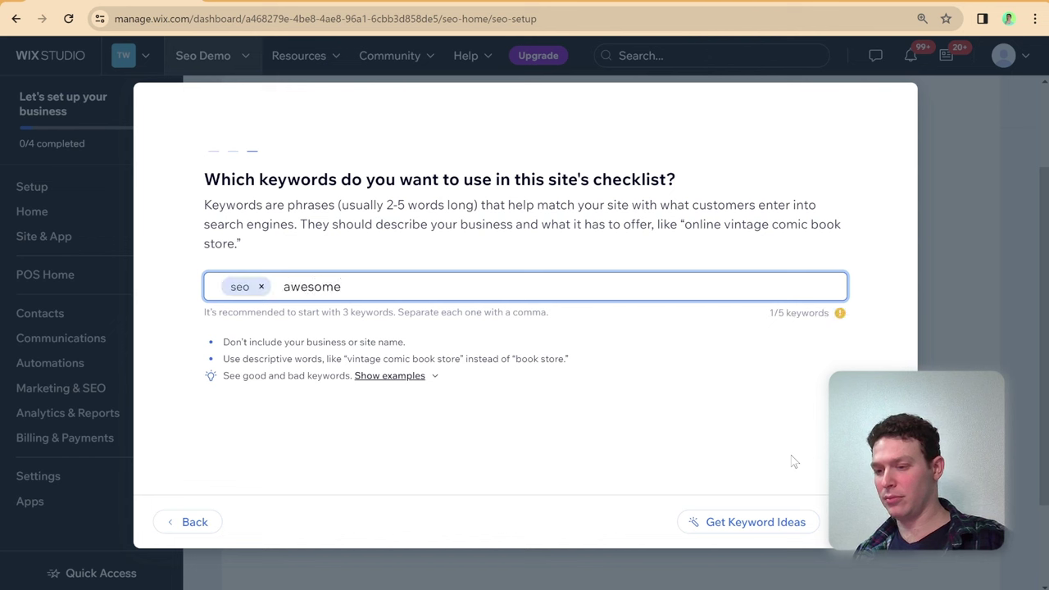
type(",website,")
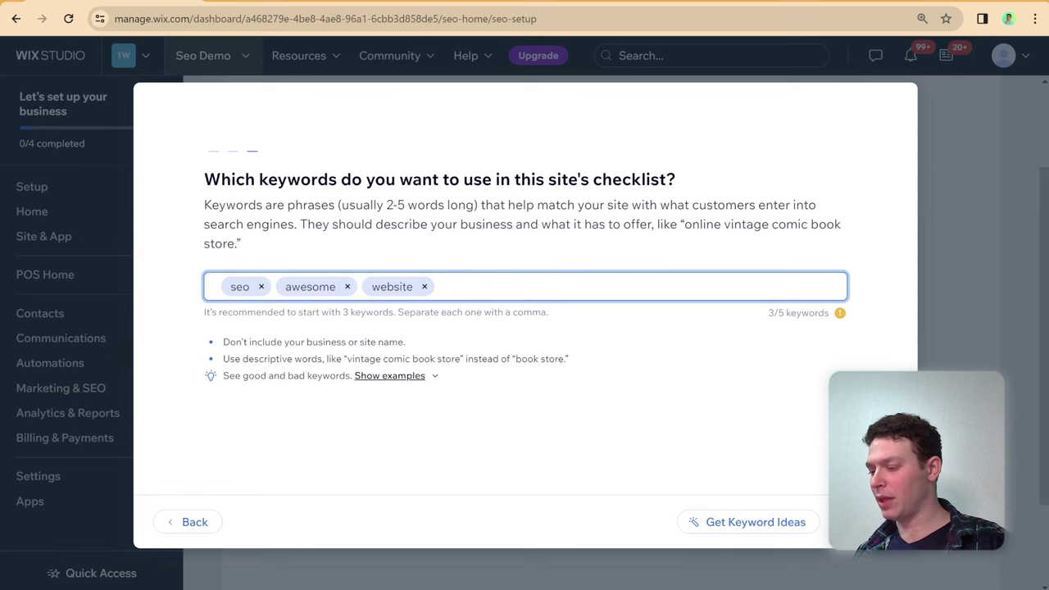
left_click(869, 522)
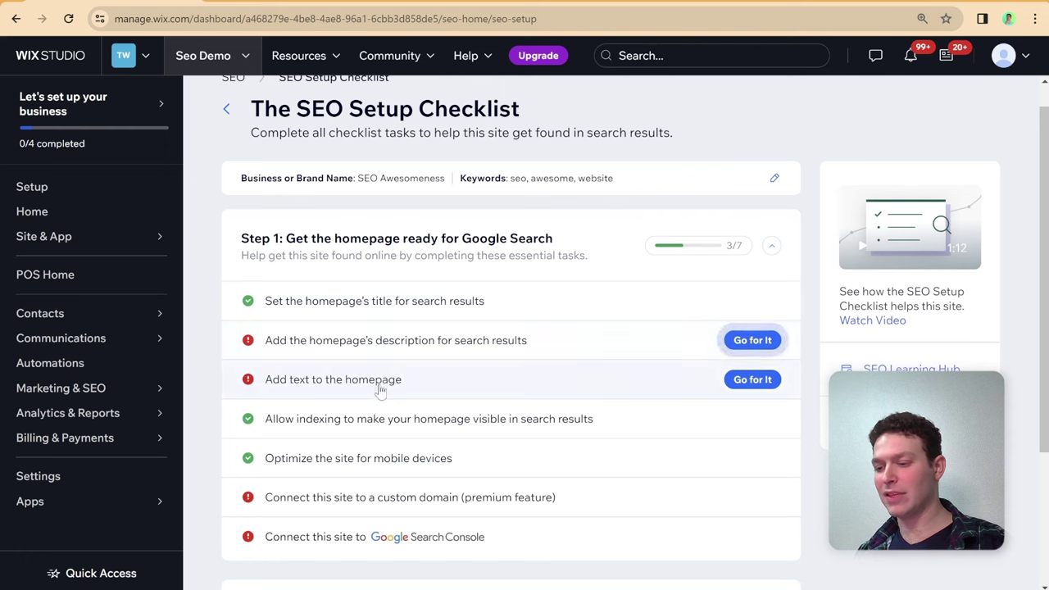
Open the checklist task for adding the homepage's description and review its description requirements.
scroll(421, 337, "down", 1)
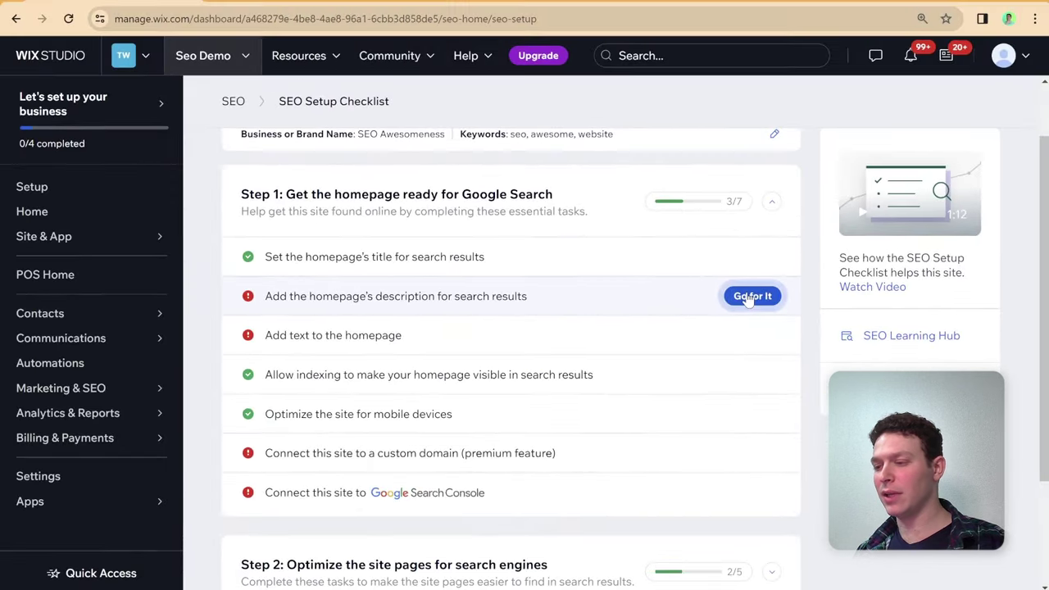
left_click(531, 313)
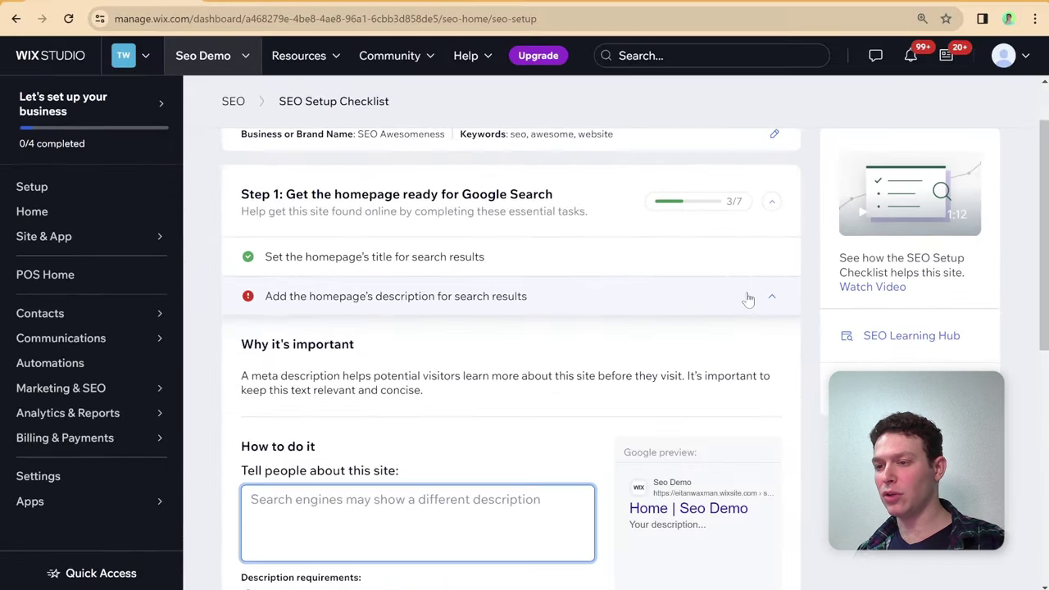
scroll(582, 327, "down", 2)
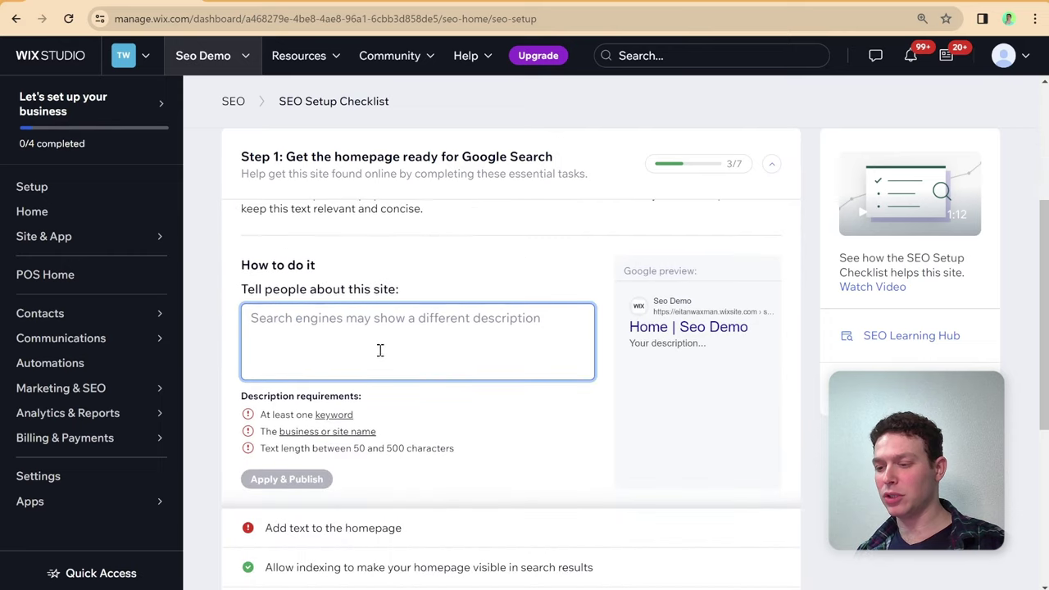
scroll(412, 345, "down", 1)
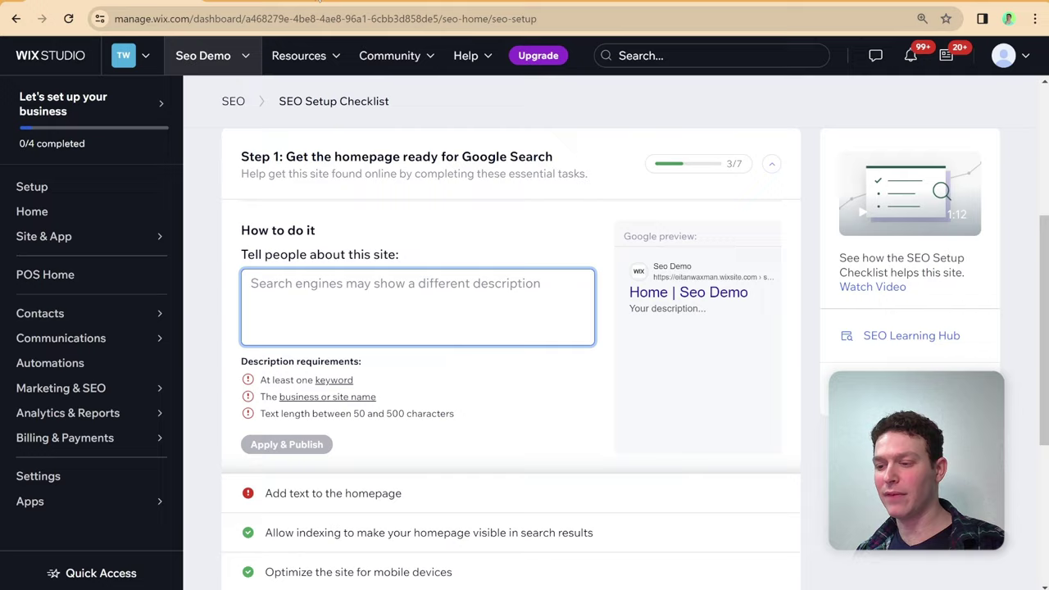
Switch to the site editor and open the meta description field in the Home page's SEO basics.
left_click(320, 2)
left_click(25, 223)
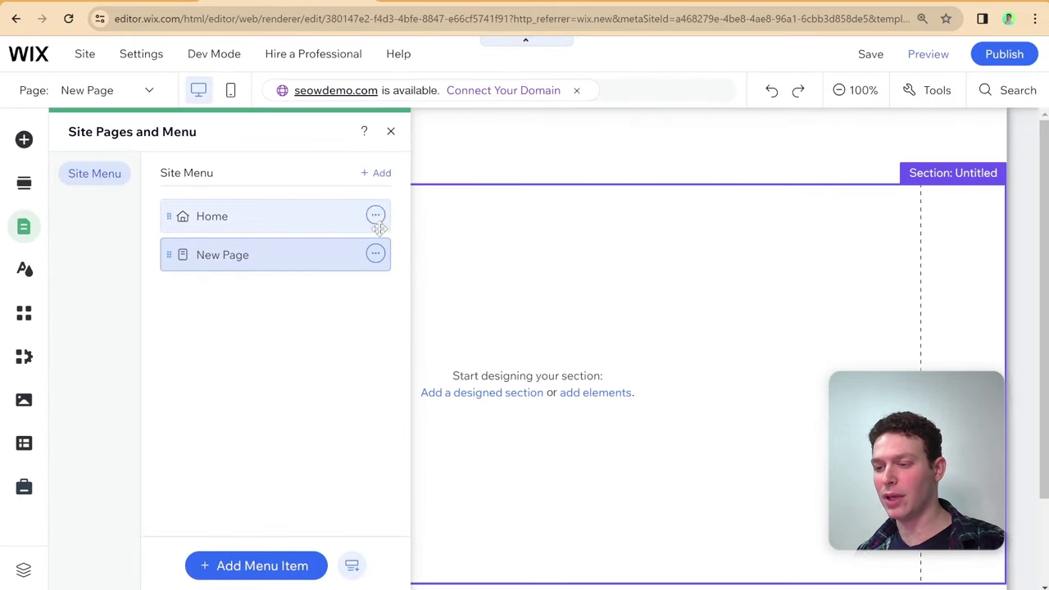
left_click(376, 217)
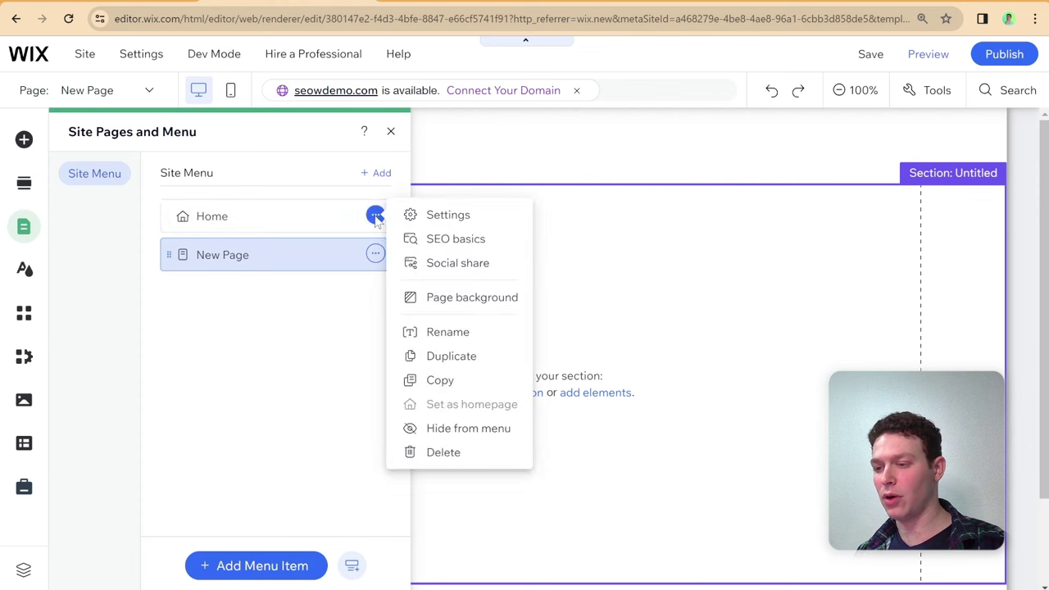
left_click(448, 239)
scroll(581, 335, "down", 3)
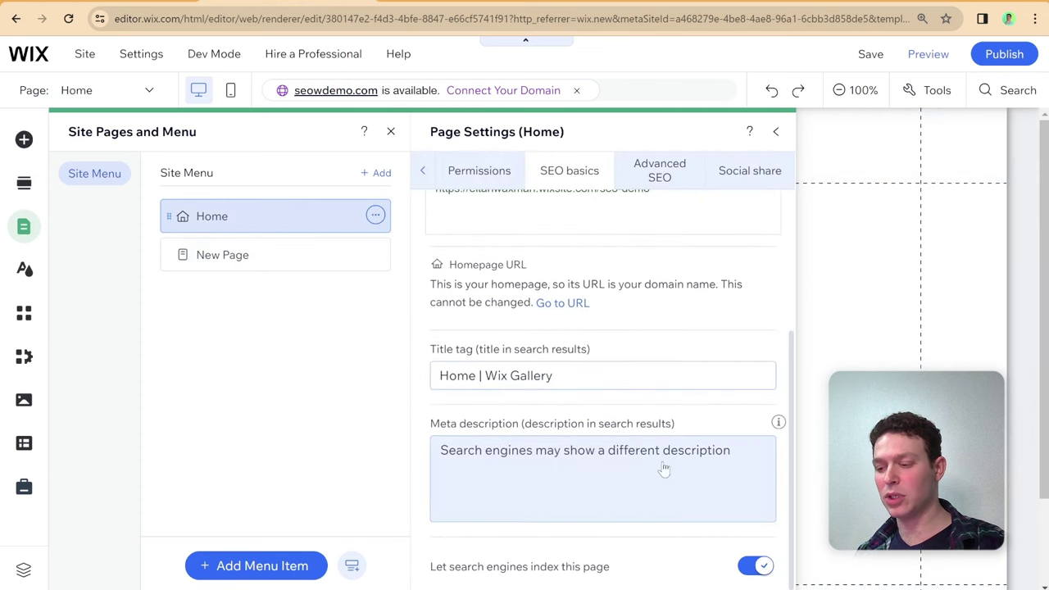
left_click(578, 464)
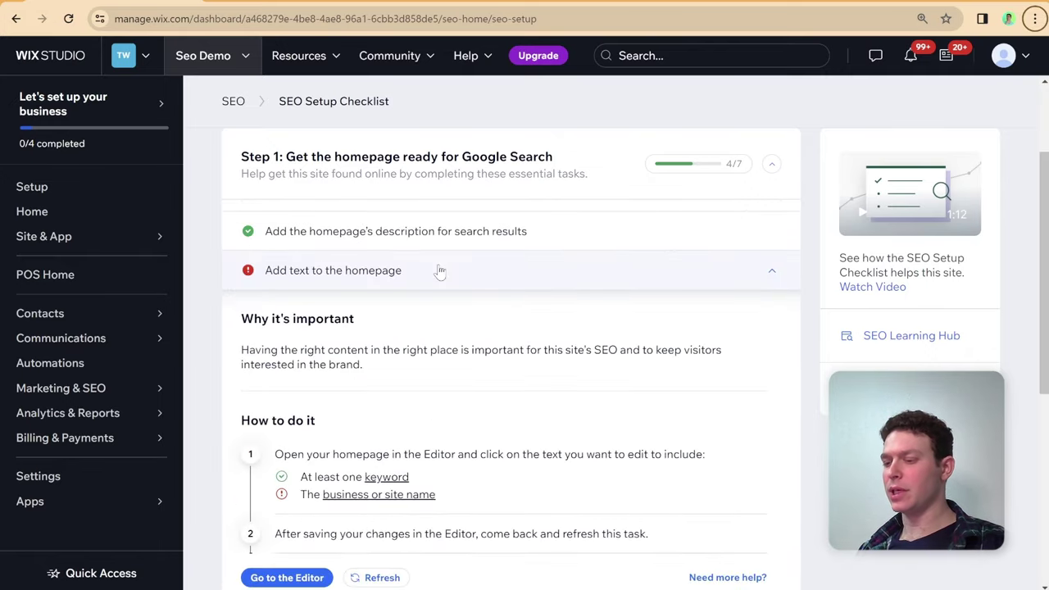
Review the checklist's instructions for adding text to the homepage and the remaining domain and Google Search Console tasks.
scroll(436, 294, "down", 2)
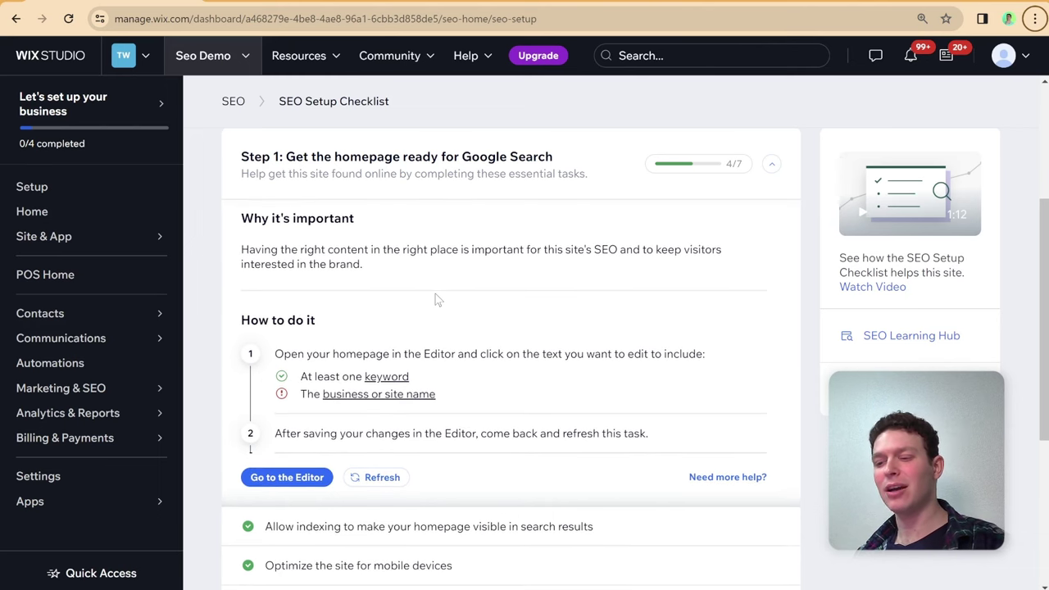
scroll(436, 293, "down", 1)
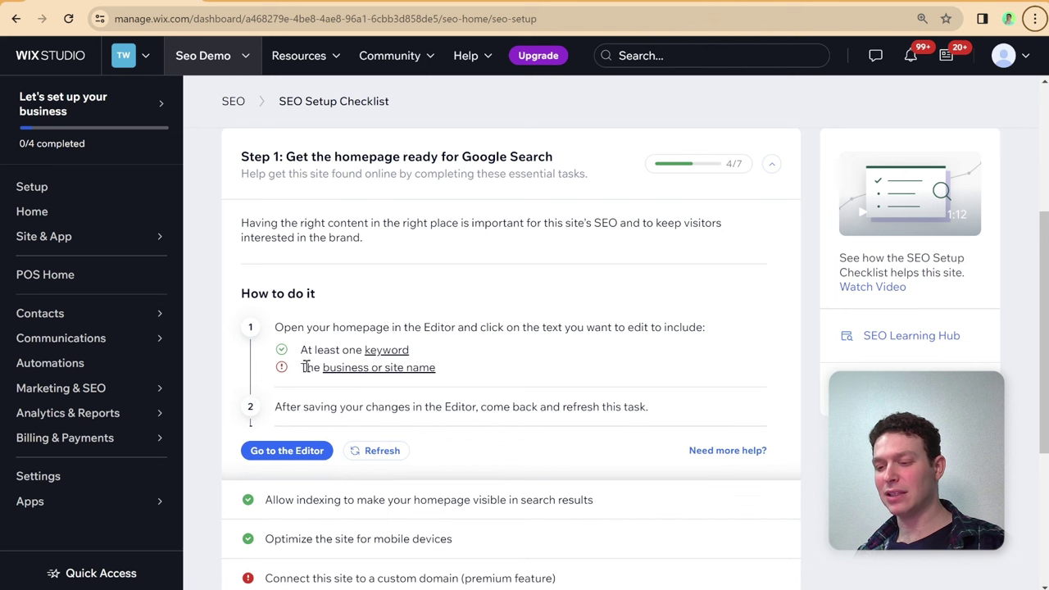
mouse_move(338, 378)
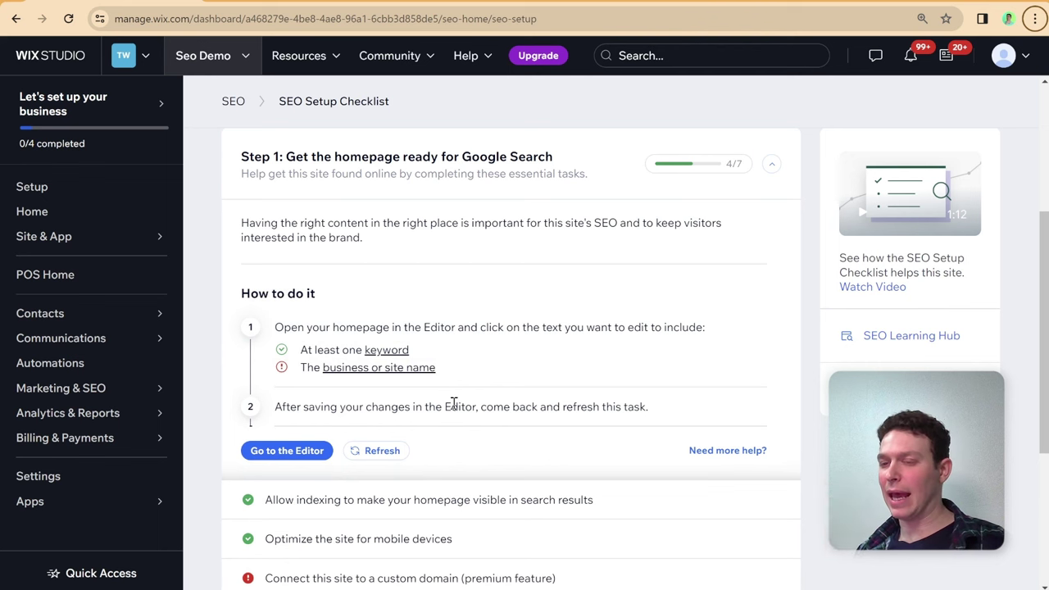
scroll(453, 404, "down", 2)
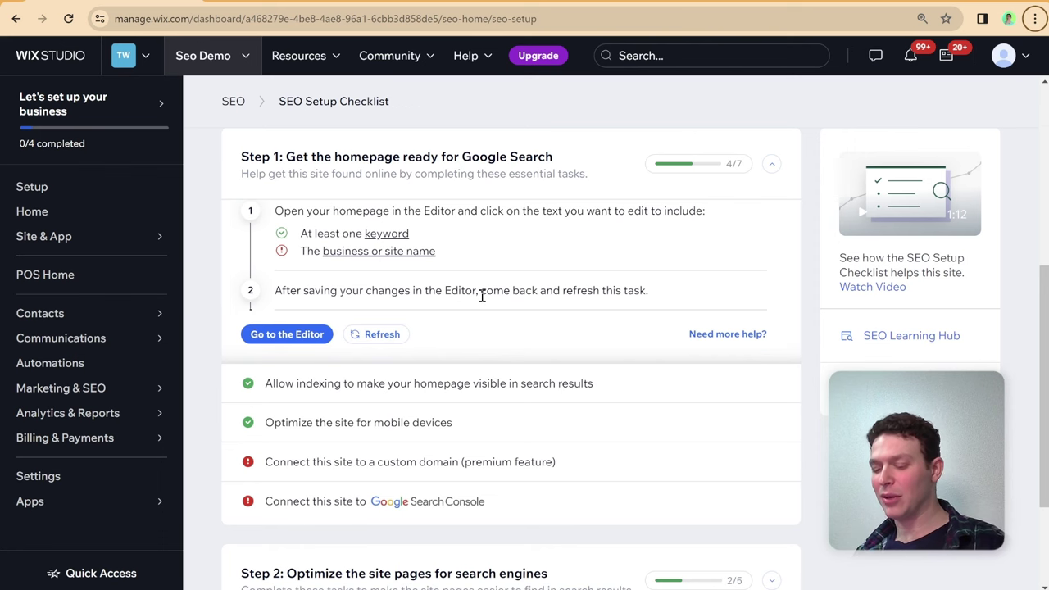
scroll(482, 297, "down", 2)
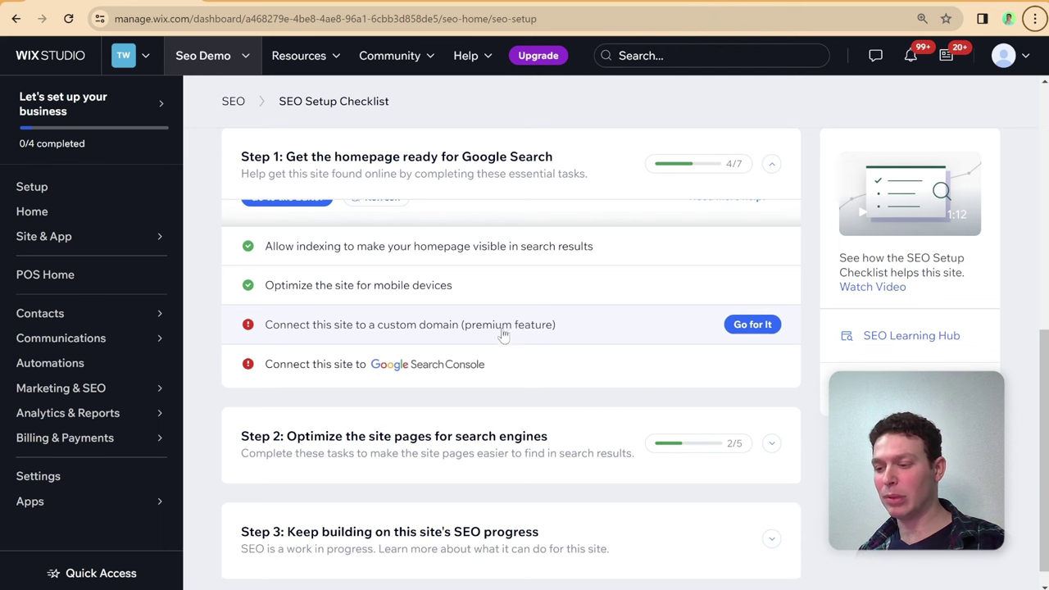
scroll(501, 363, "down", 1)
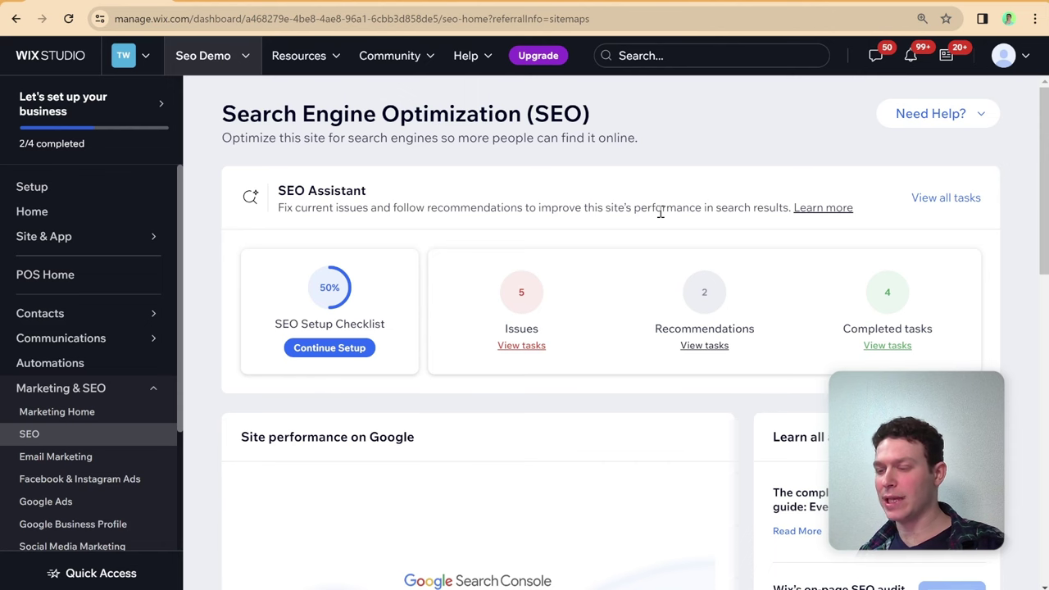
Find SEO Settings among the SEO page's tools and examine the default settings for main pages.
scroll(665, 212, "down", 8)
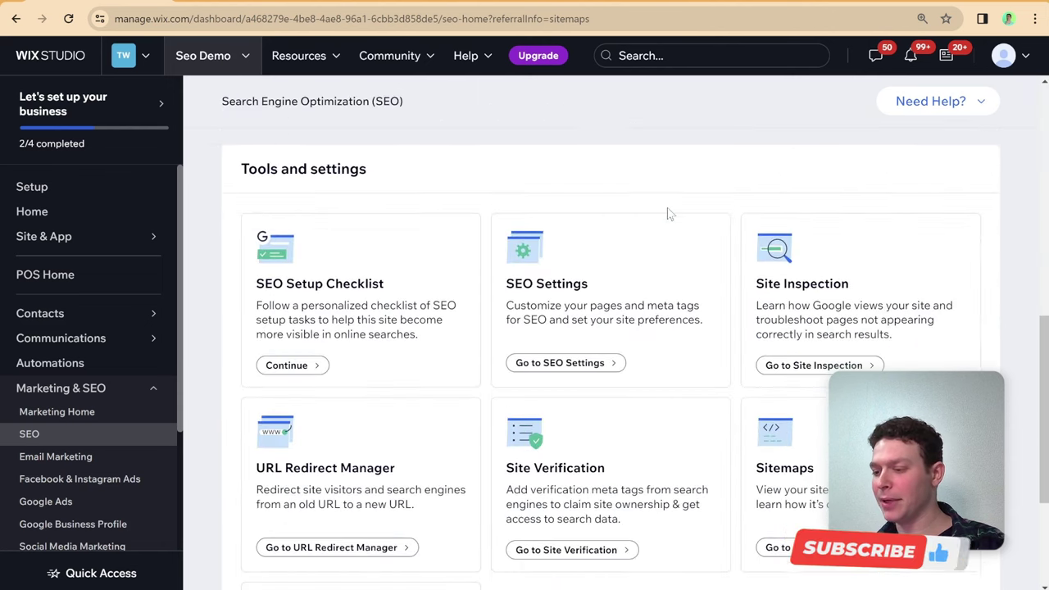
scroll(667, 213, "down", 1)
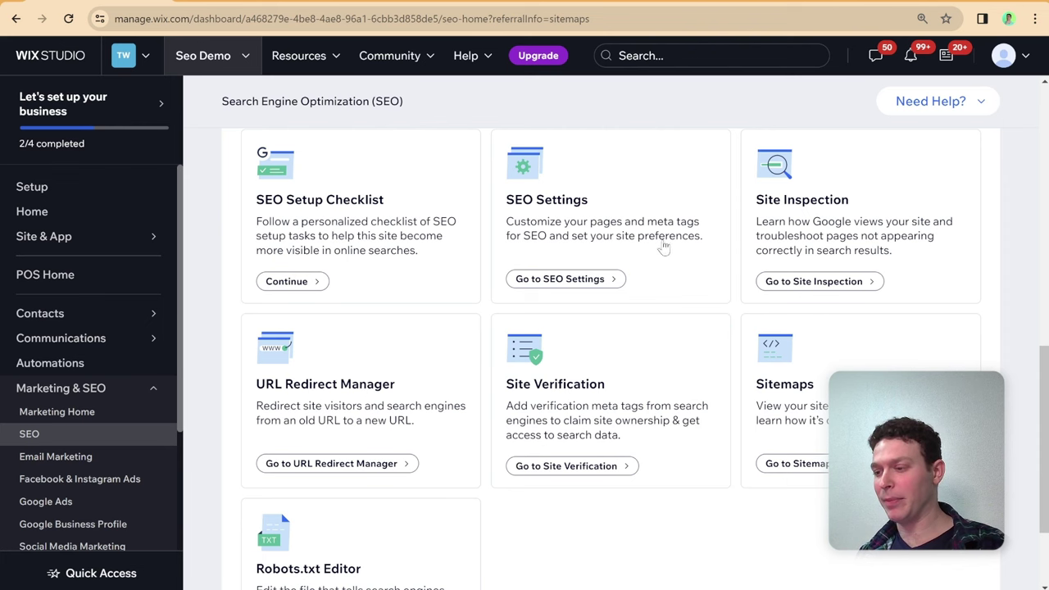
scroll(661, 246, "up", 1)
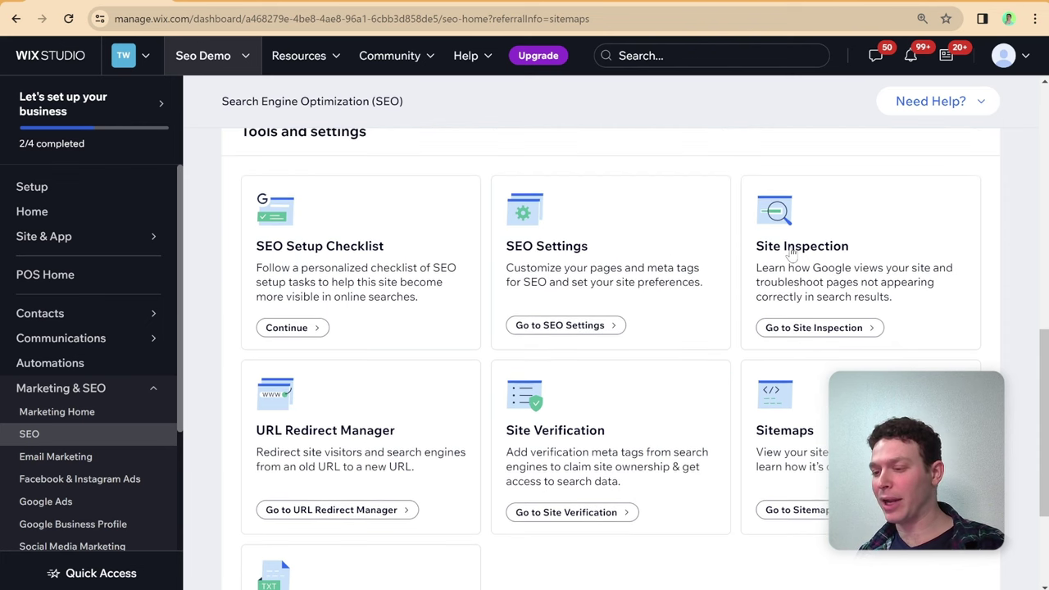
scroll(560, 250, "down", 1)
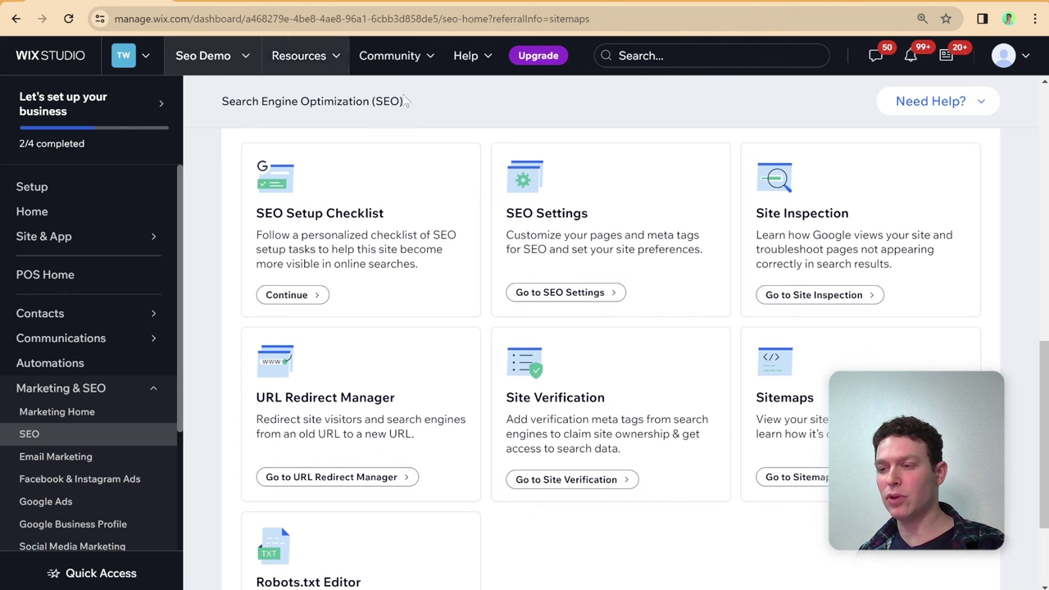
left_click(533, 293)
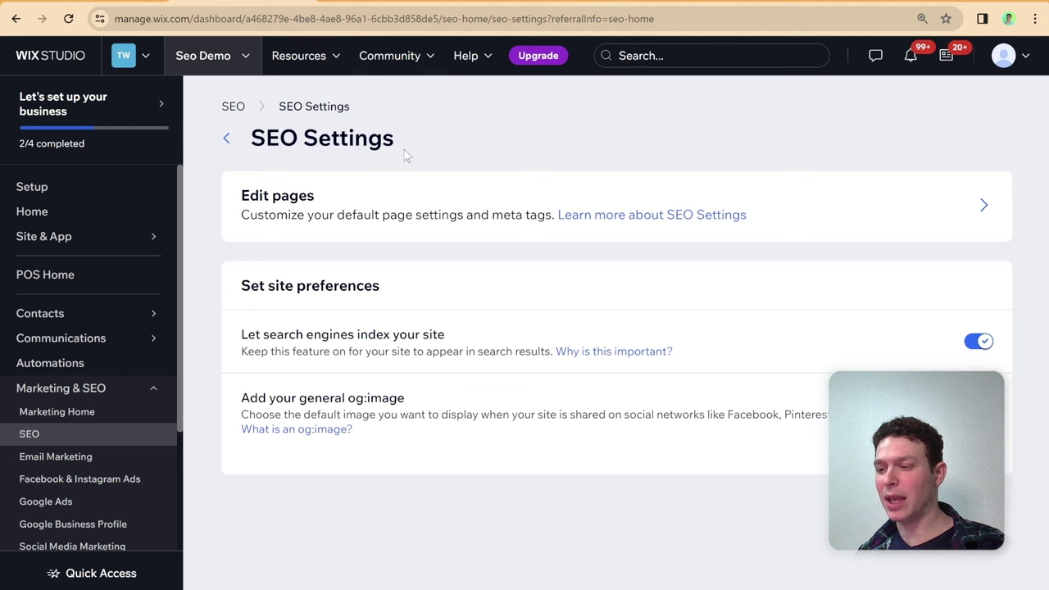
left_click(409, 205)
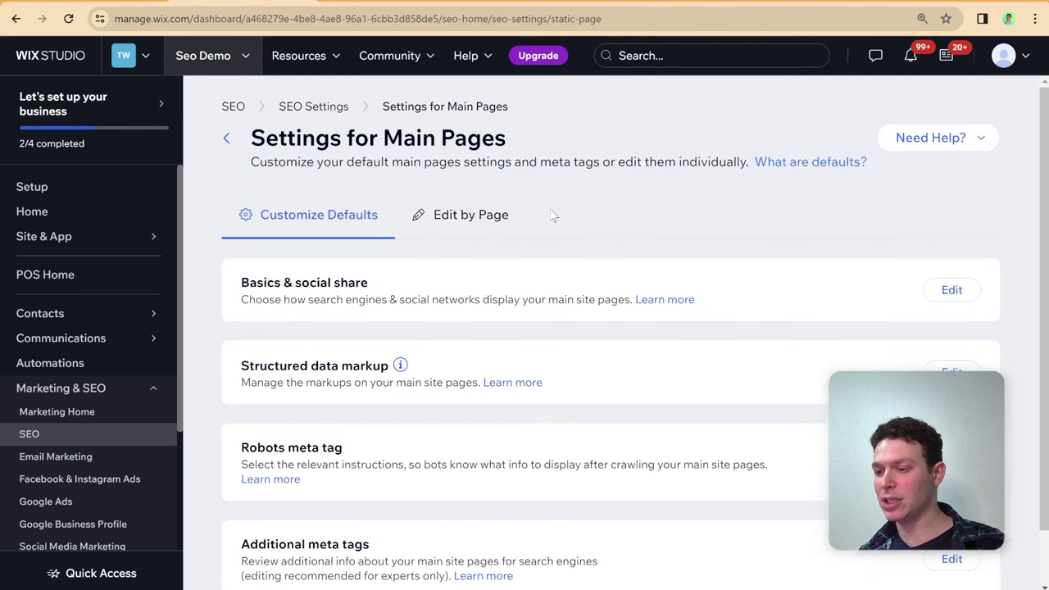
scroll(562, 215, "down", 1)
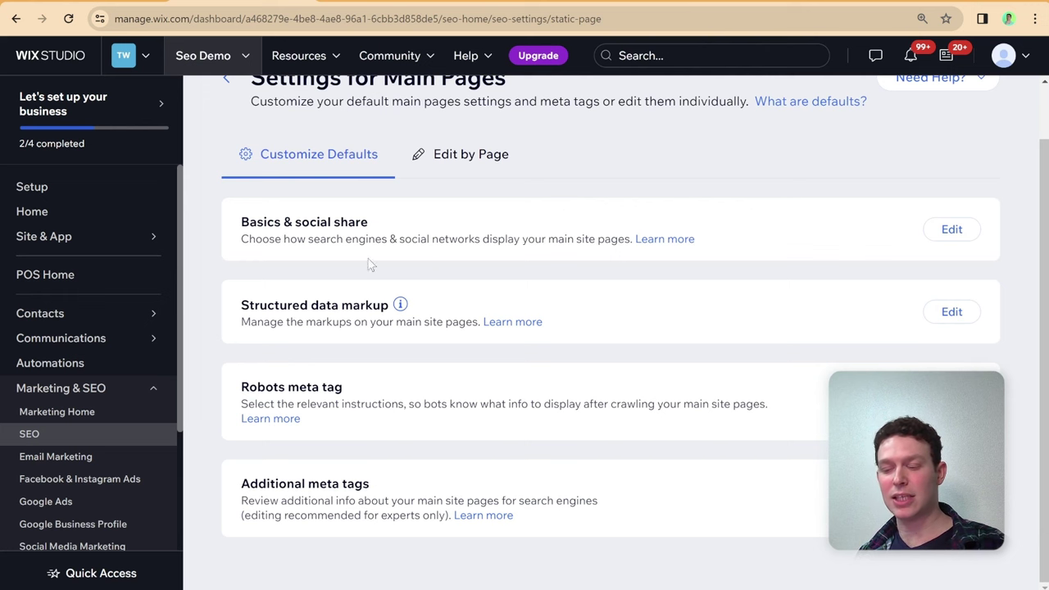
List the main pages for individual editing, examine New Page's basic SEO settings, and return to the SEO page.
left_click(492, 158)
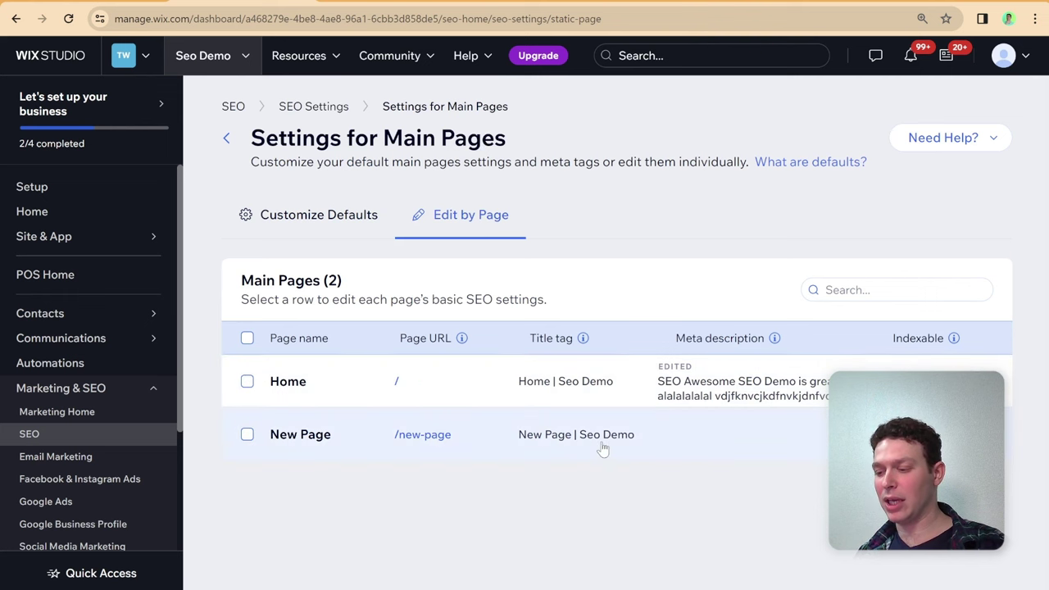
left_click(607, 444)
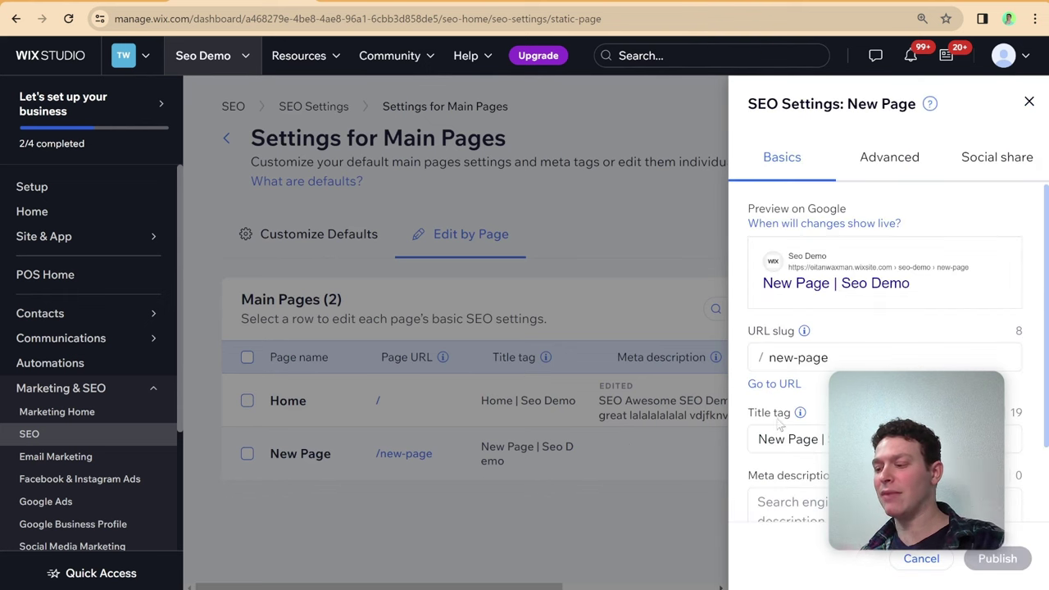
scroll(787, 443, "down", 2)
scroll(787, 492, "up", 2)
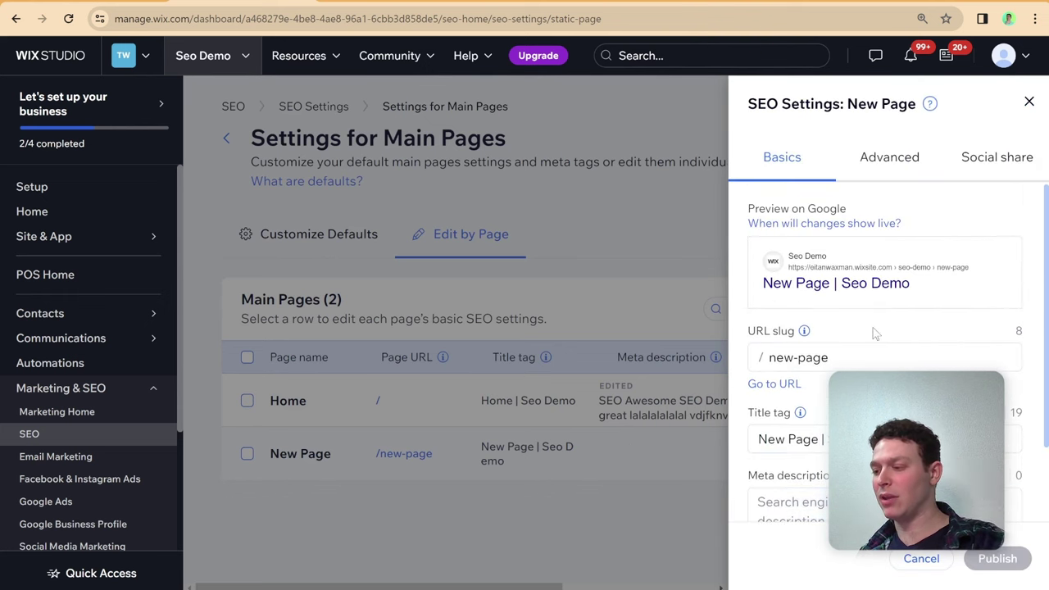
scroll(874, 330, "down", 2)
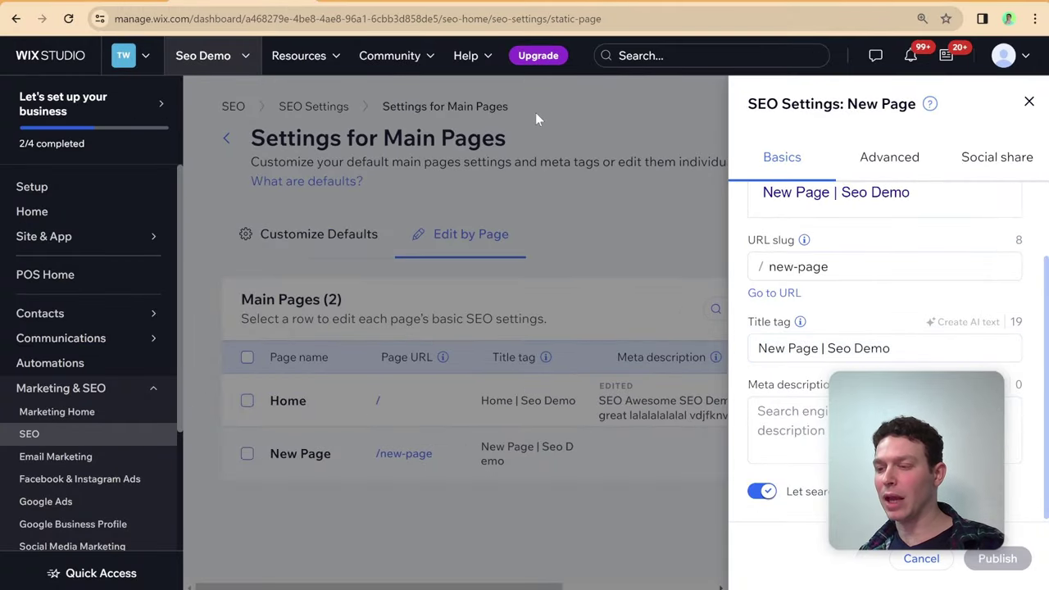
left_click(15, 18)
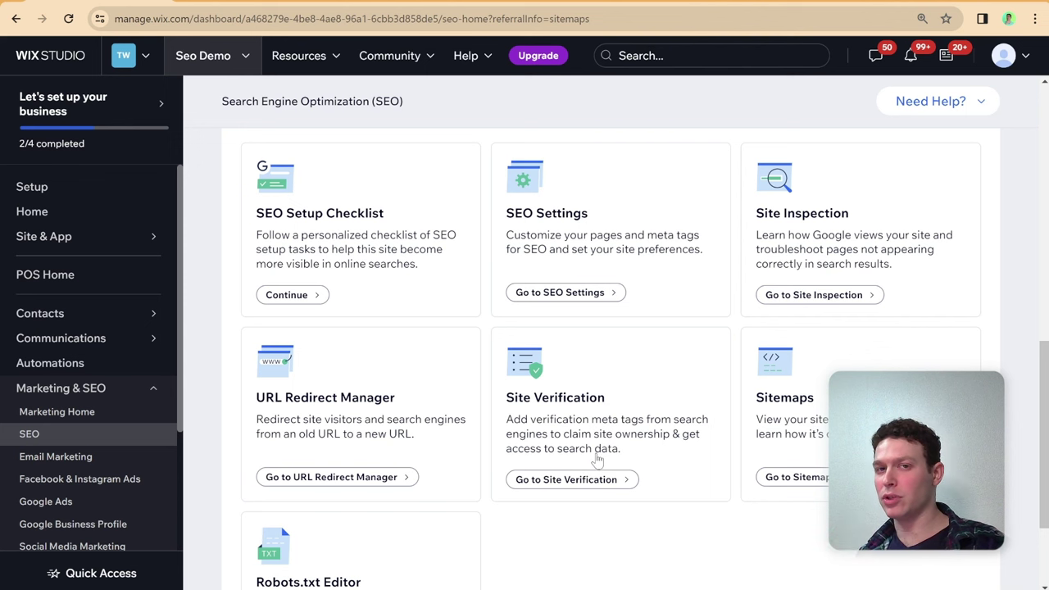
Examine the search engines offered for Site Verification and return to the SEO tools and settings.
left_click(554, 395)
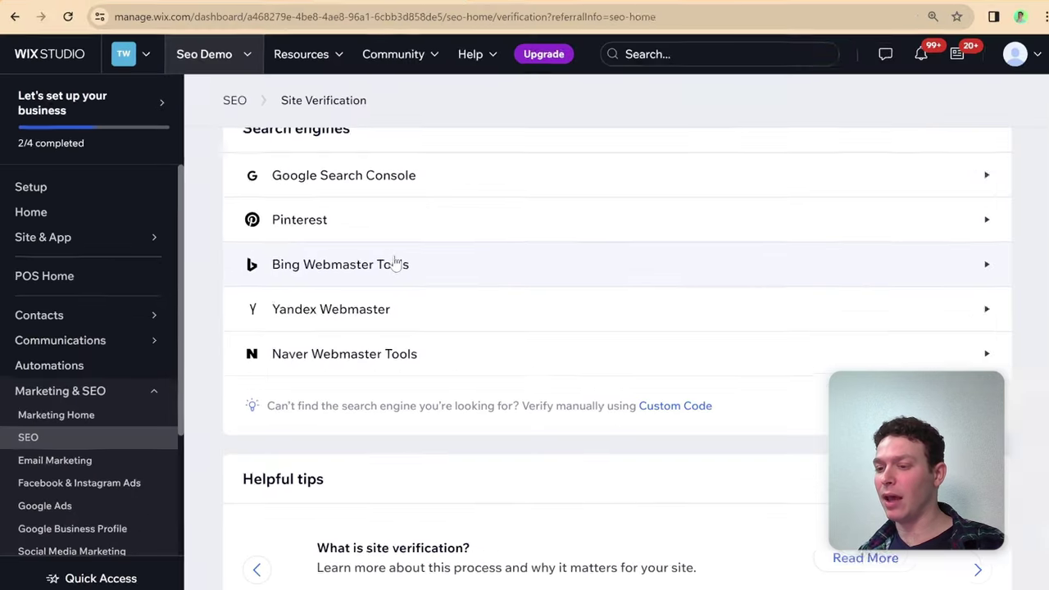
scroll(442, 279, "up", 1)
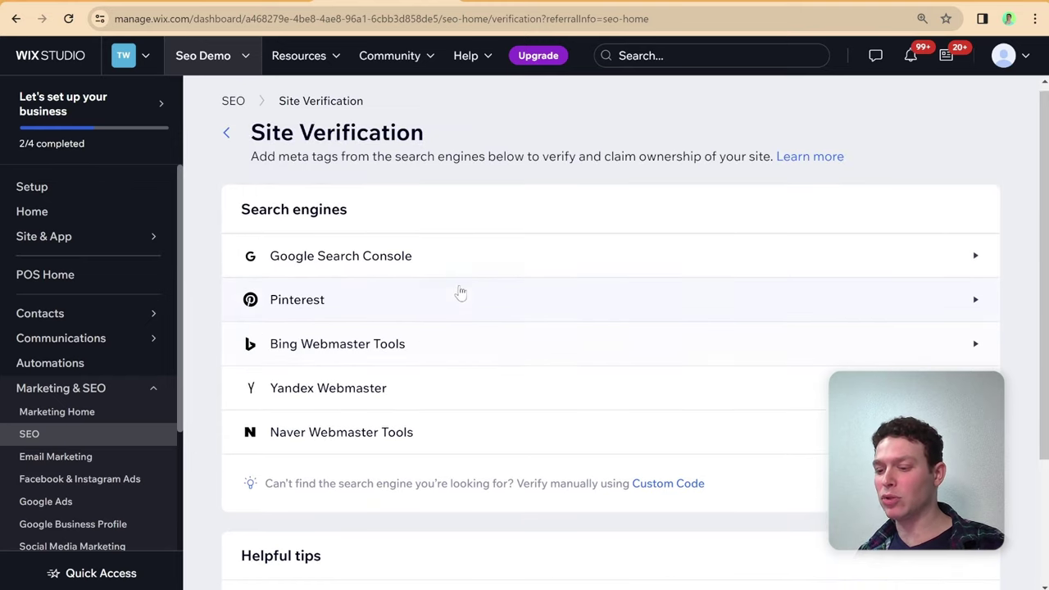
scroll(458, 292, "down", 2)
scroll(462, 365, "up", 1)
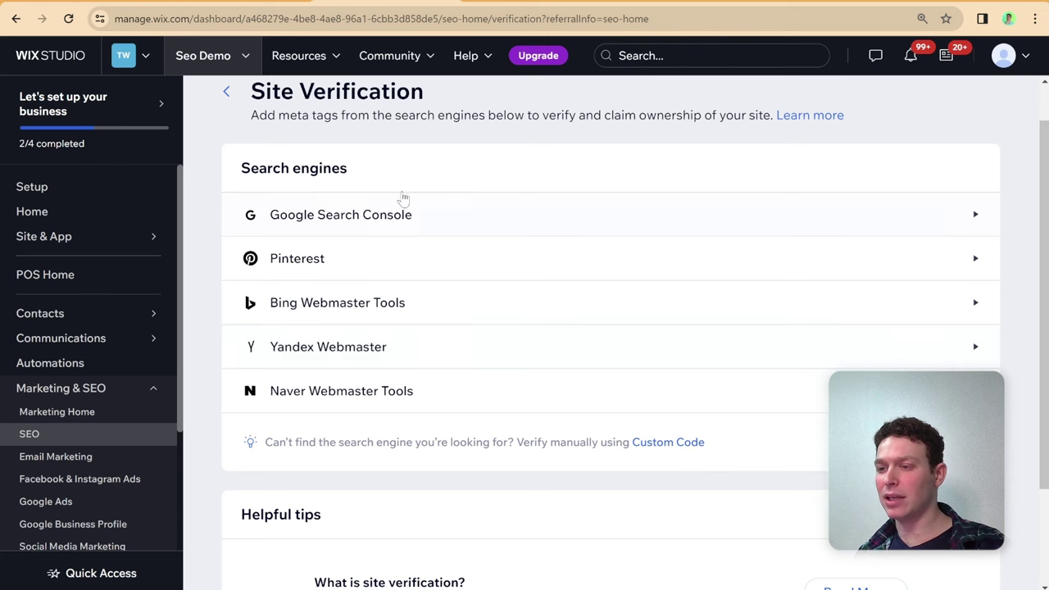
left_click(16, 18)
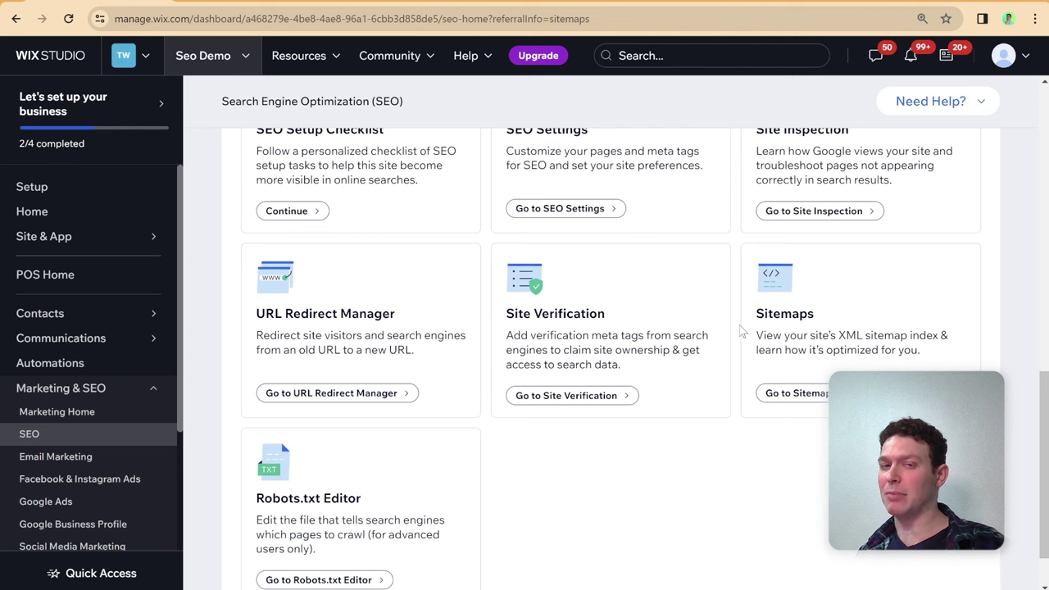
Open the site's XML sitemap index from the Sitemaps tool and examine its web address ending in /seo-demo/sitemap.xml.
scroll(846, 345, "down", 1)
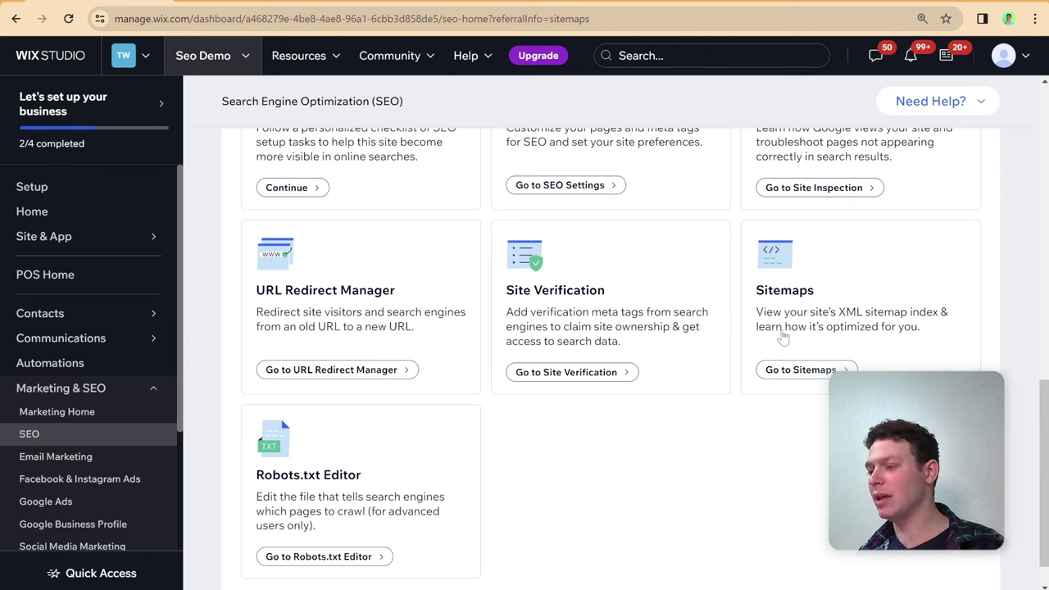
left_click(787, 370)
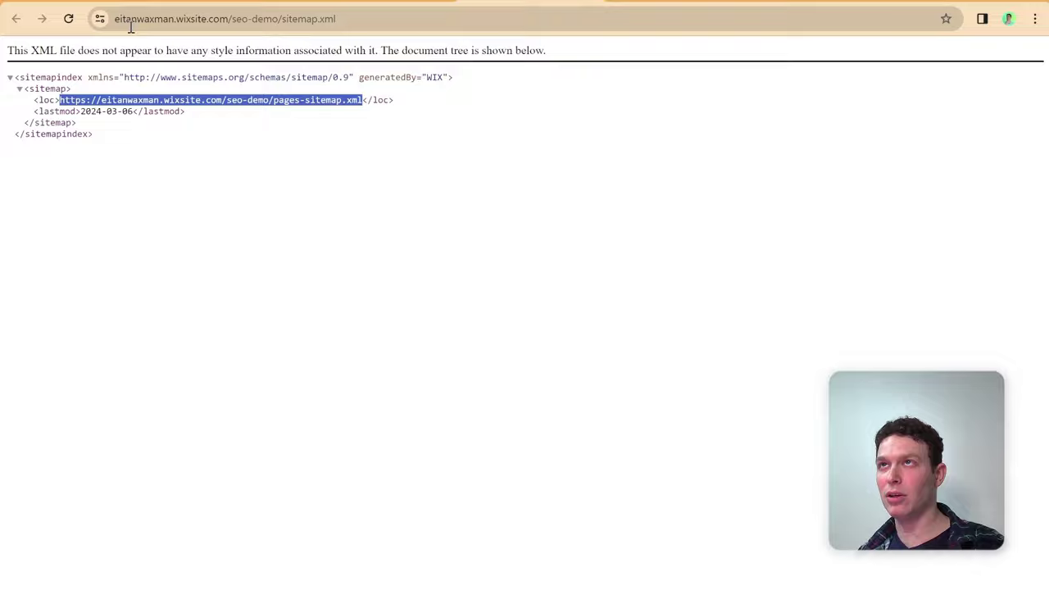
left_click_drag(116, 19, 193, 20)
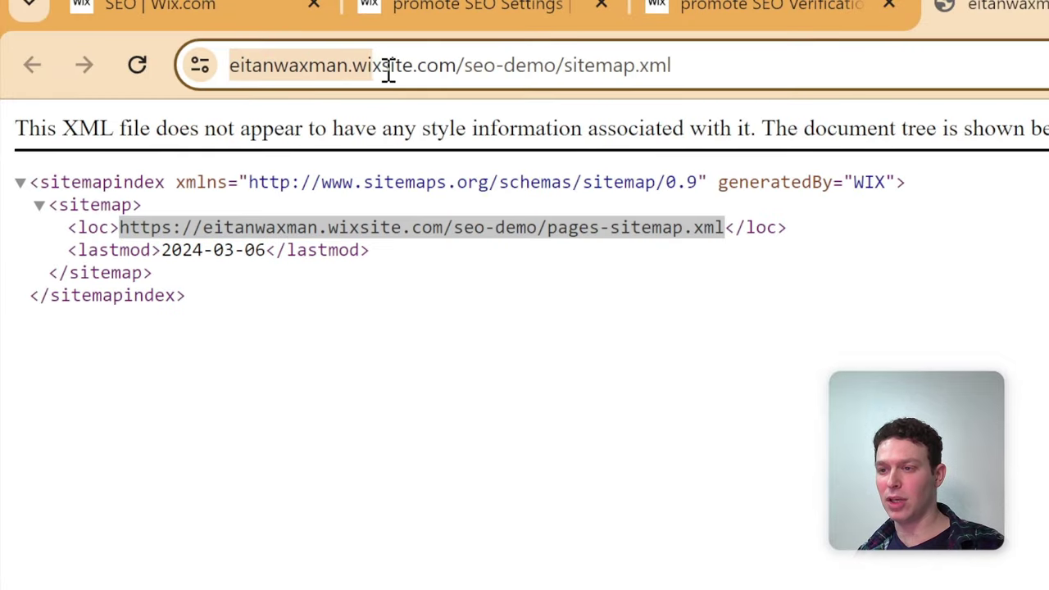
left_click_drag(389, 65, 558, 79)
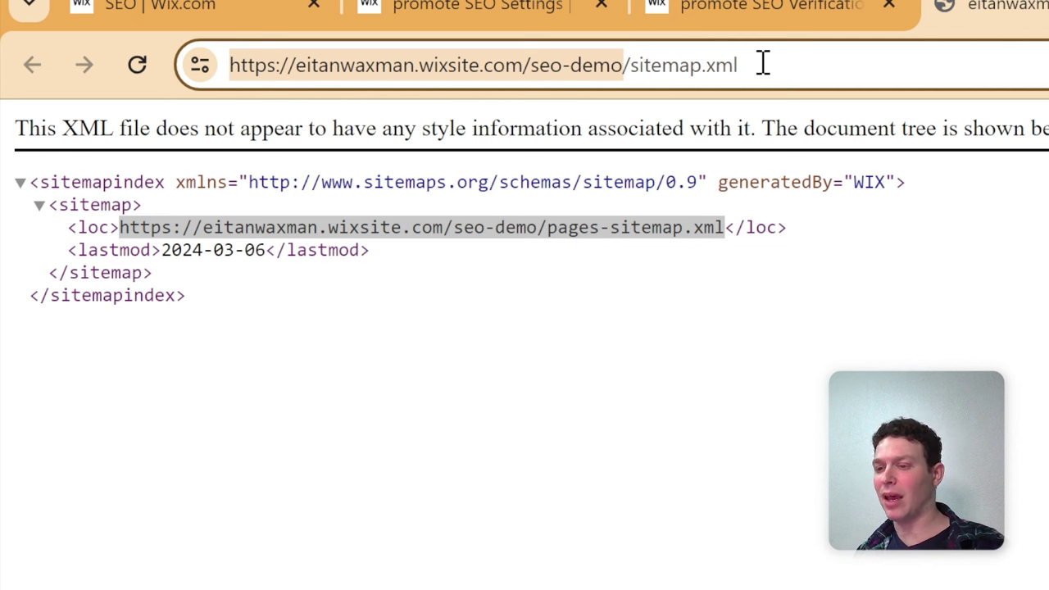
left_click(713, 228)
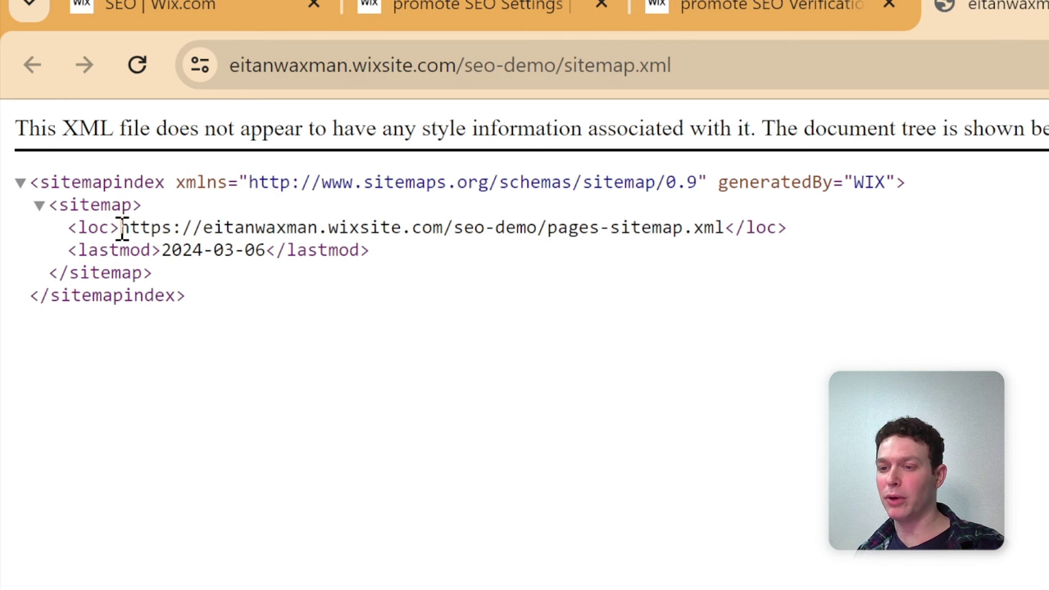
Copy the pages-sitemap.xml address from the sitemap index, load it in the browser, and examine the page URLs listed there.
left_click_drag(122, 227, 563, 216)
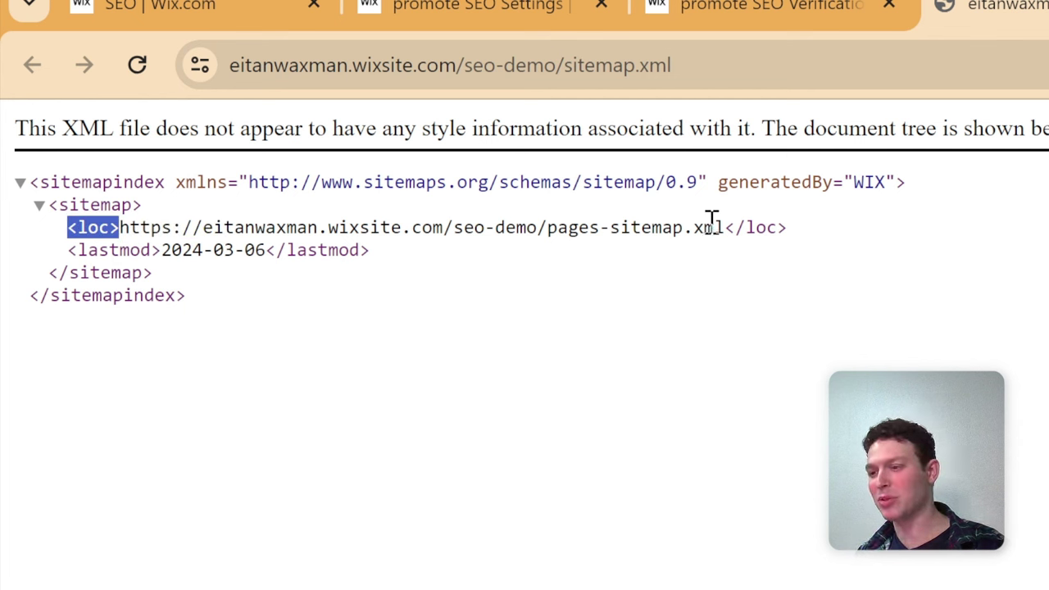
left_click_drag(732, 227, 118, 236)
key("ctrl+c")
left_click(339, 66)
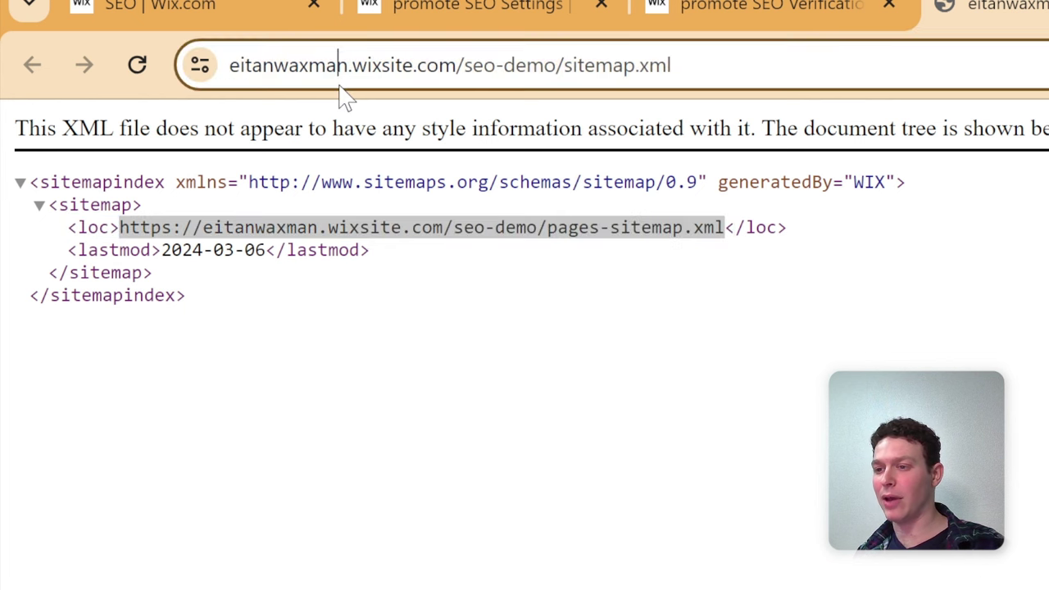
key("ctrl+v")
key("Return")
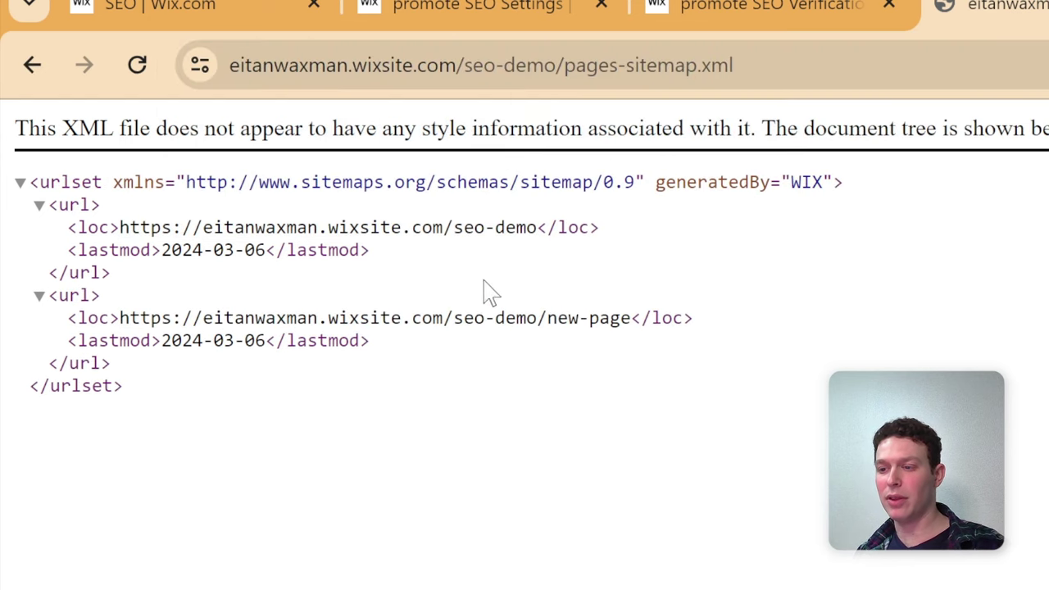
left_click_drag(83, 237, 429, 237)
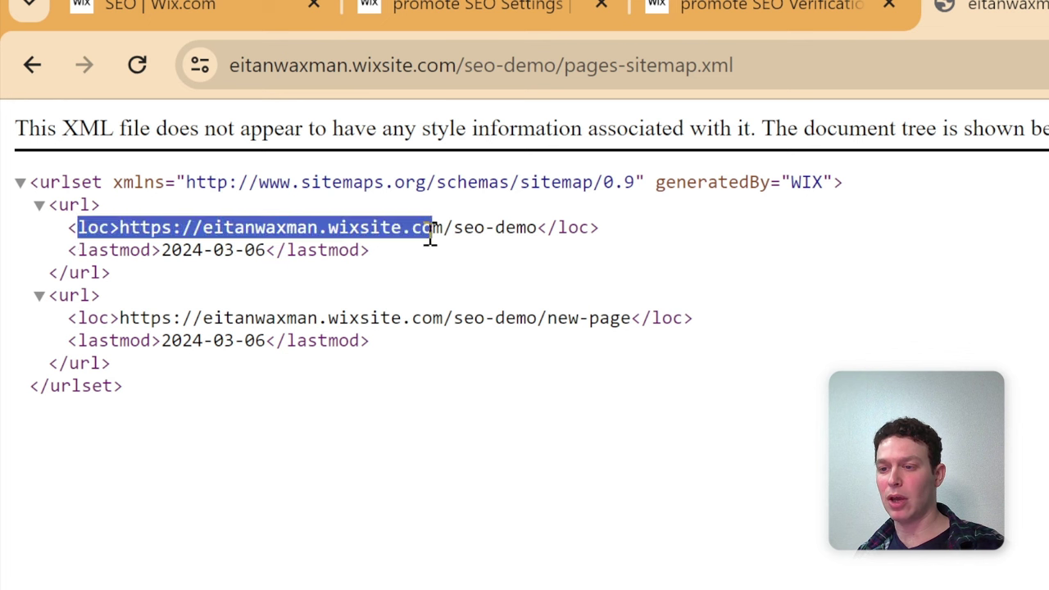
left_click_drag(99, 318, 613, 314)
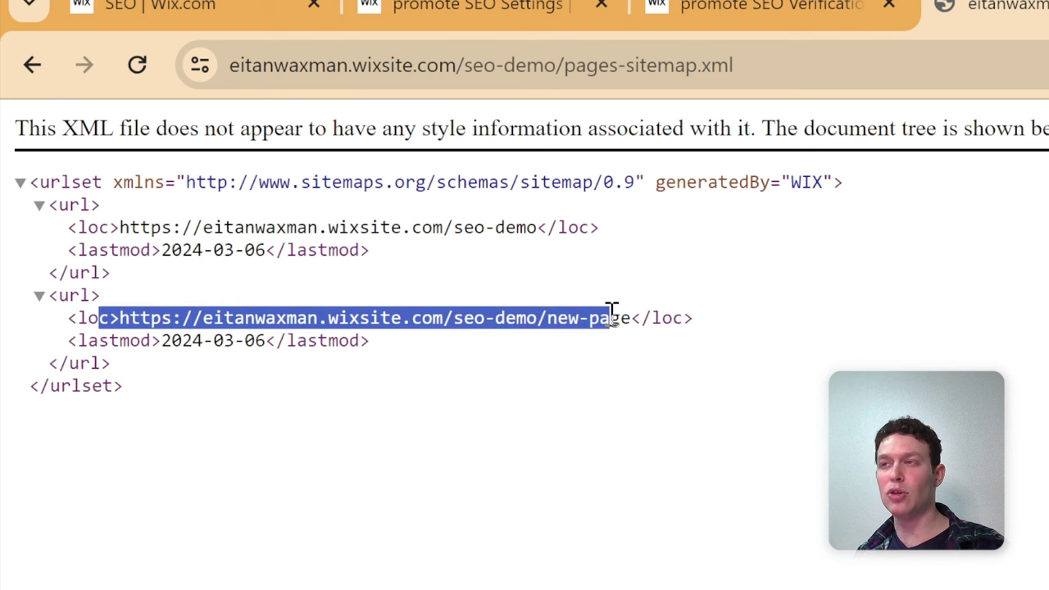